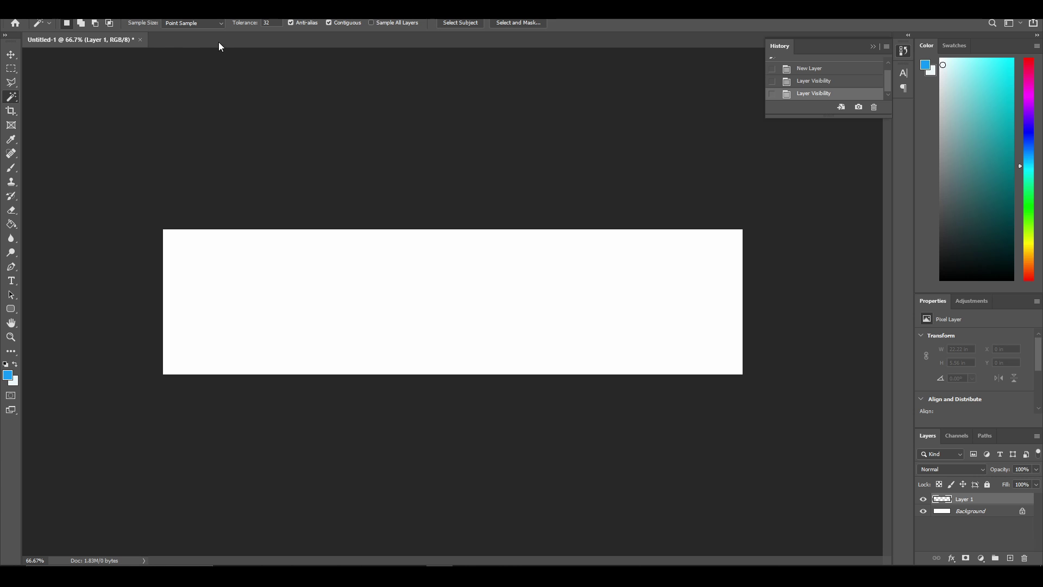
Show the Timeline panel and create a video timeline for the document.
left_click(210, 8)
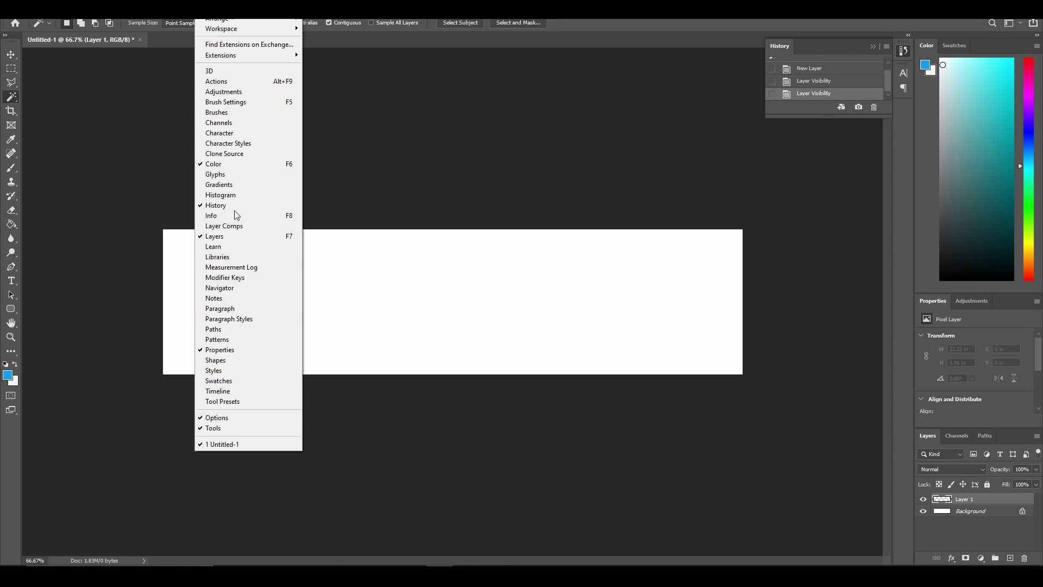
left_click(228, 390)
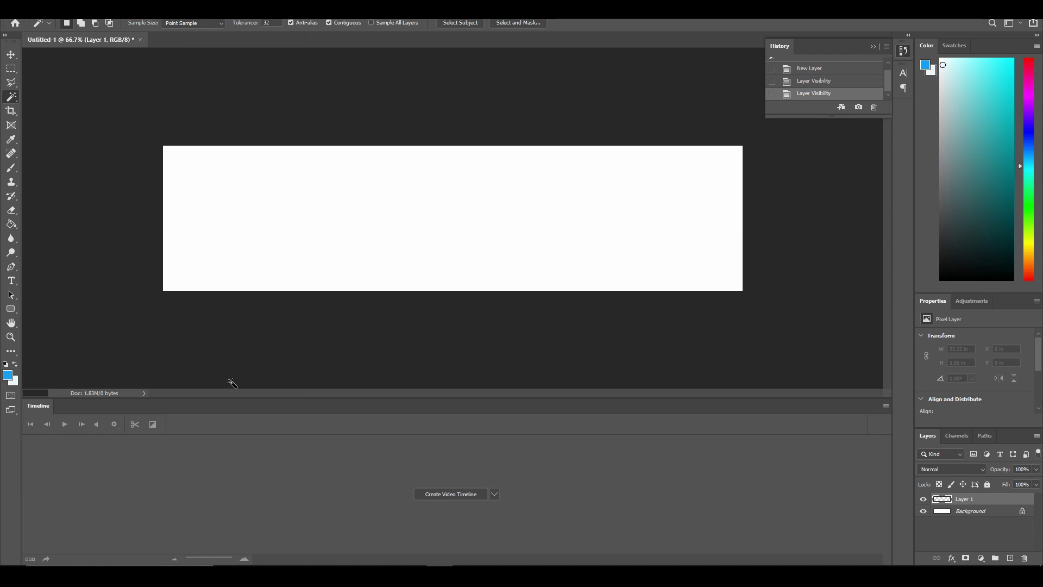
left_click(449, 496)
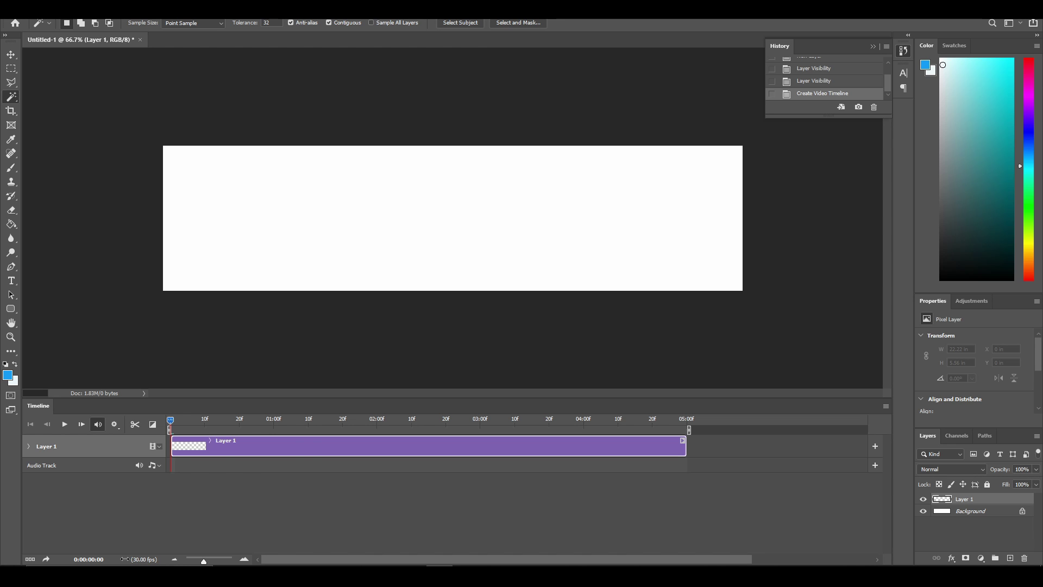
Set the timeline frame rate to 60 fps.
mouse_move(124, 559)
left_mouse_down()
mouse_move(146, 559)
mouse_move(125, 559)
left_mouse_up()
left_click(887, 407)
mouse_move(950, 189)
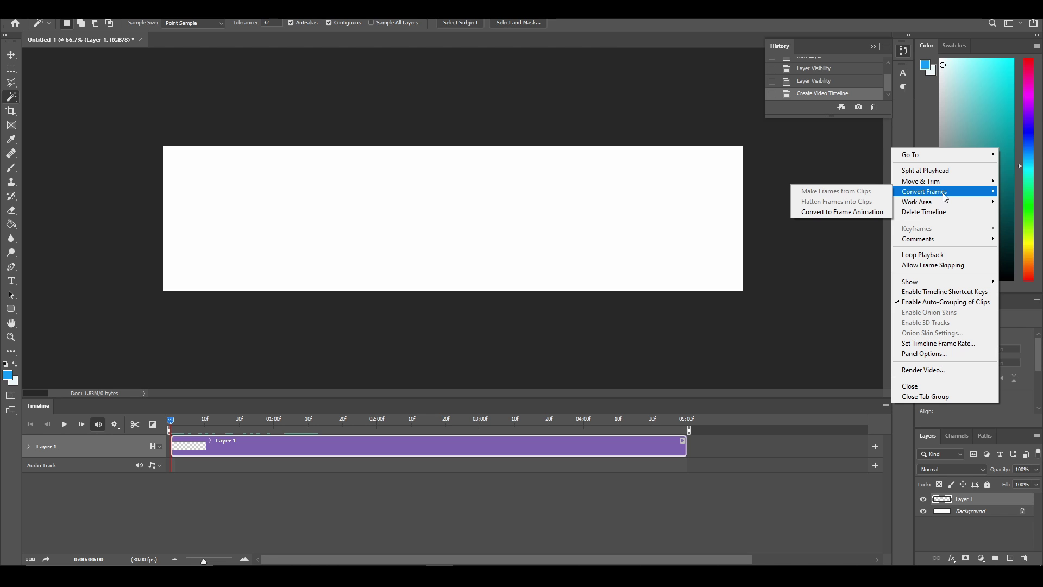
left_click(885, 408)
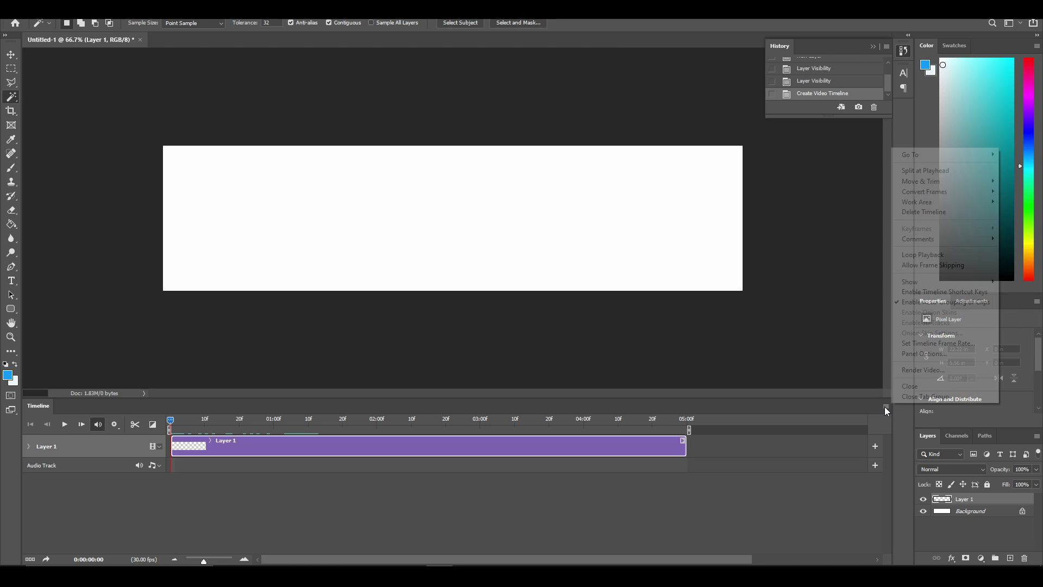
left_click(885, 407)
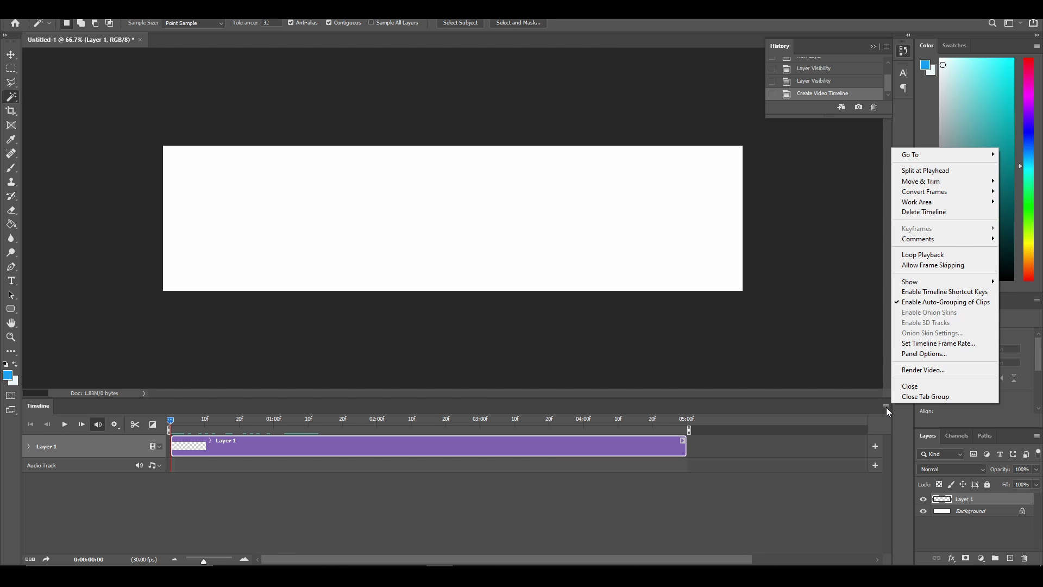
left_click(918, 343)
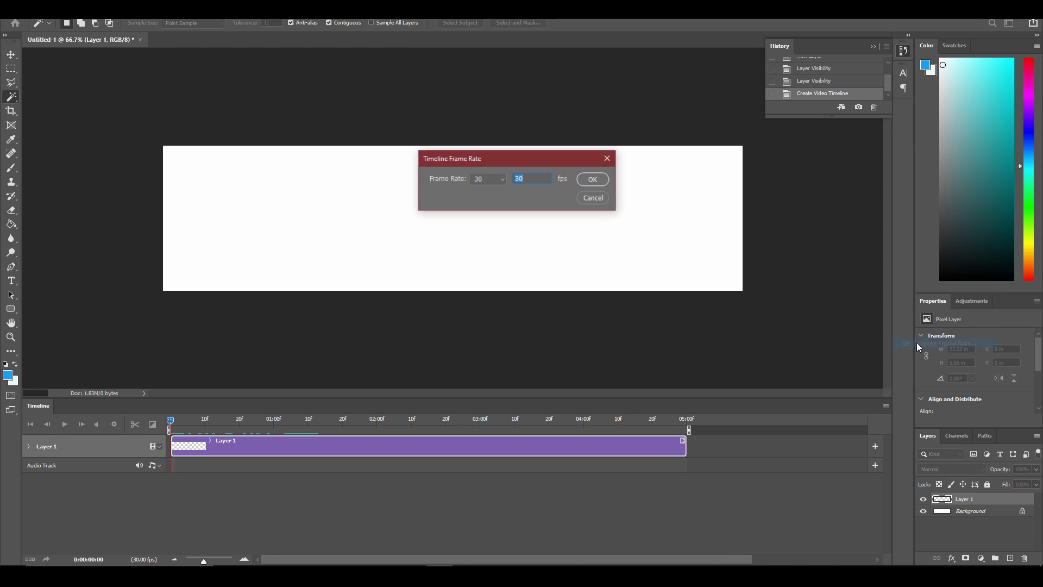
left_click(485, 178)
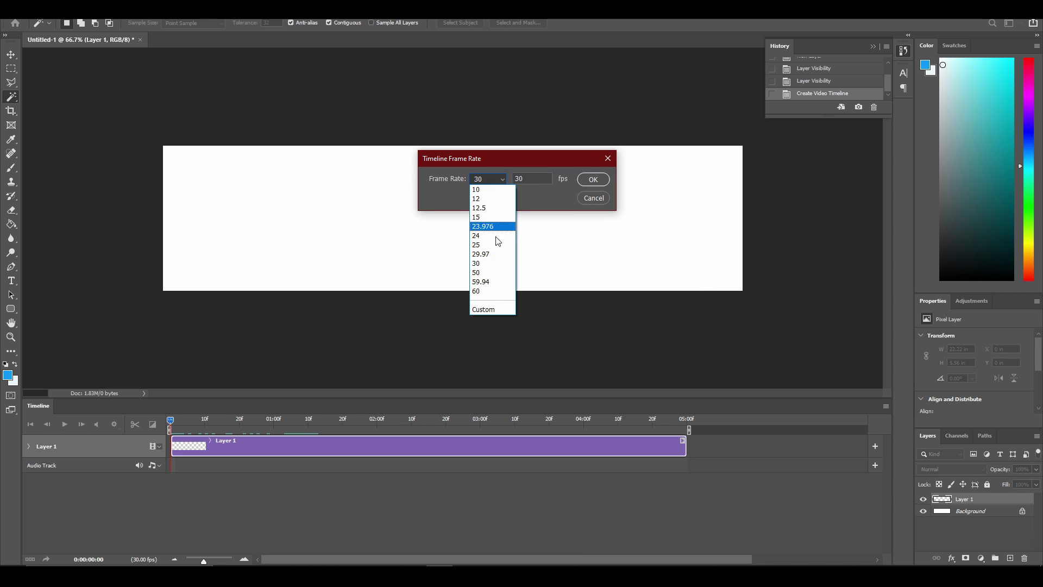
left_click(499, 291)
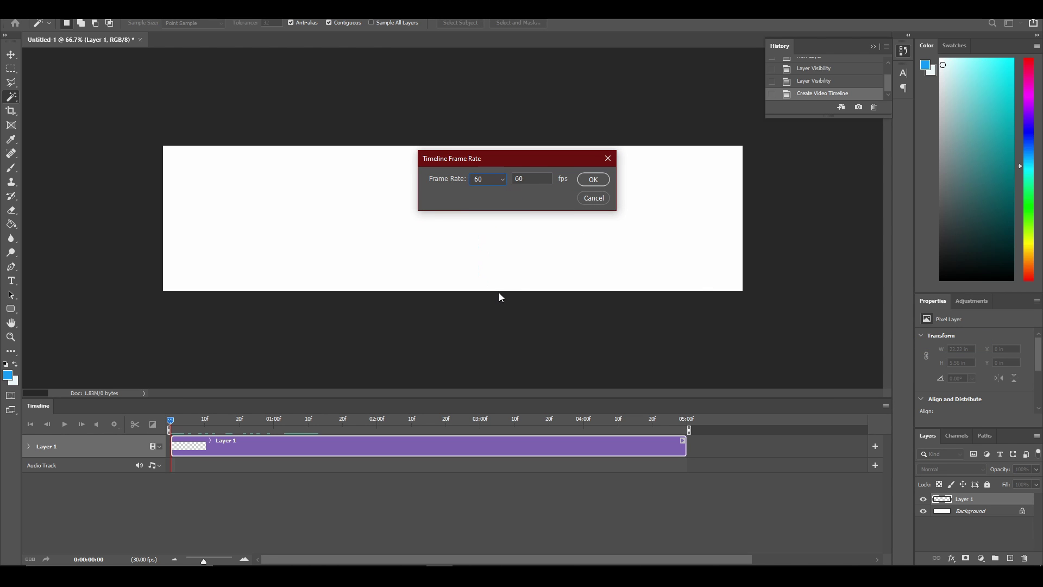
left_click(591, 184)
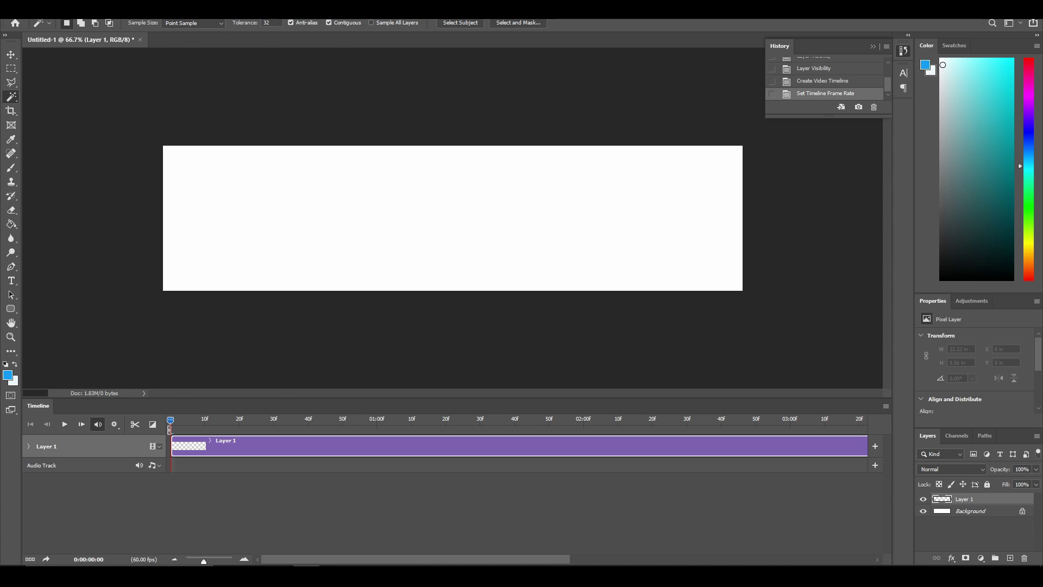
Switch to Chrome, search Google for "twitch brand assets" and open the brand.twitch.tv result.
key("alt+Tab")
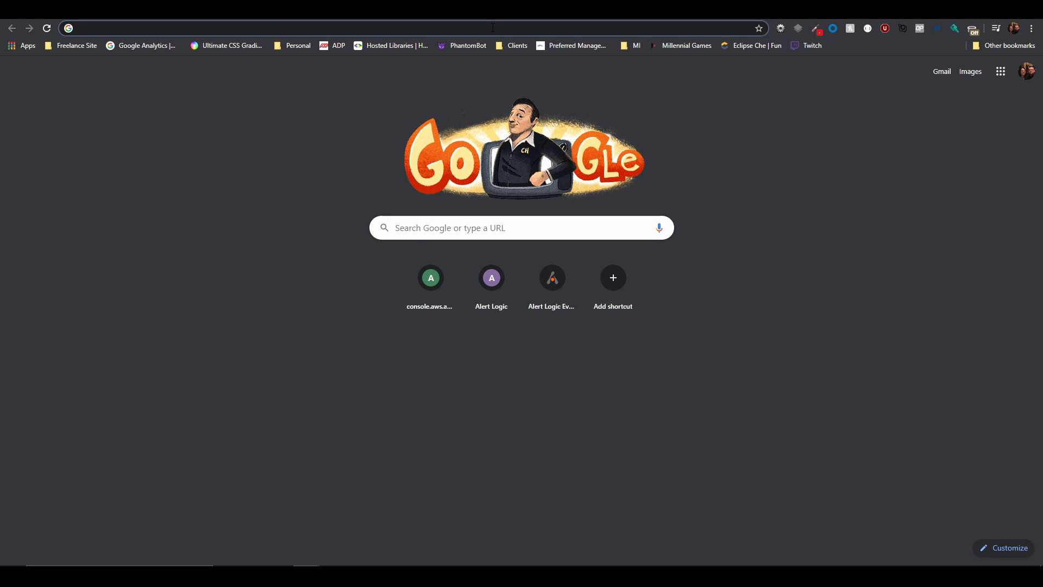
type("twitch br")
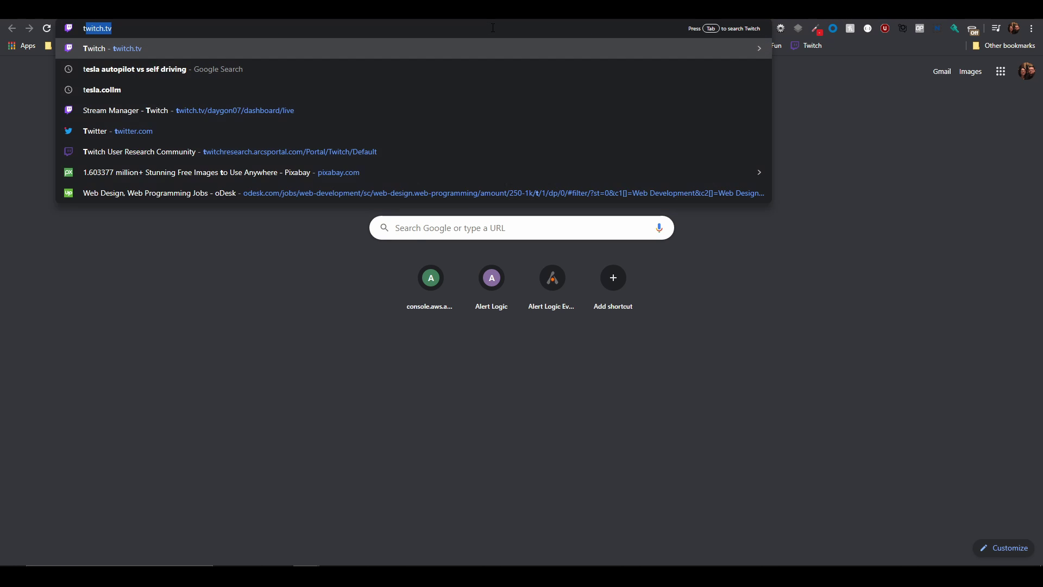
type("and ass")
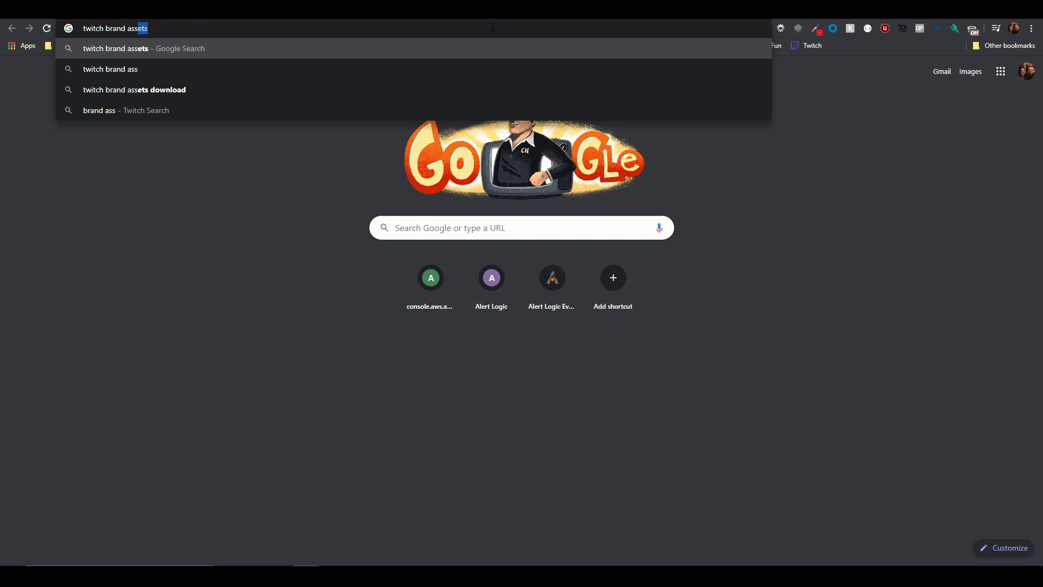
key("Return")
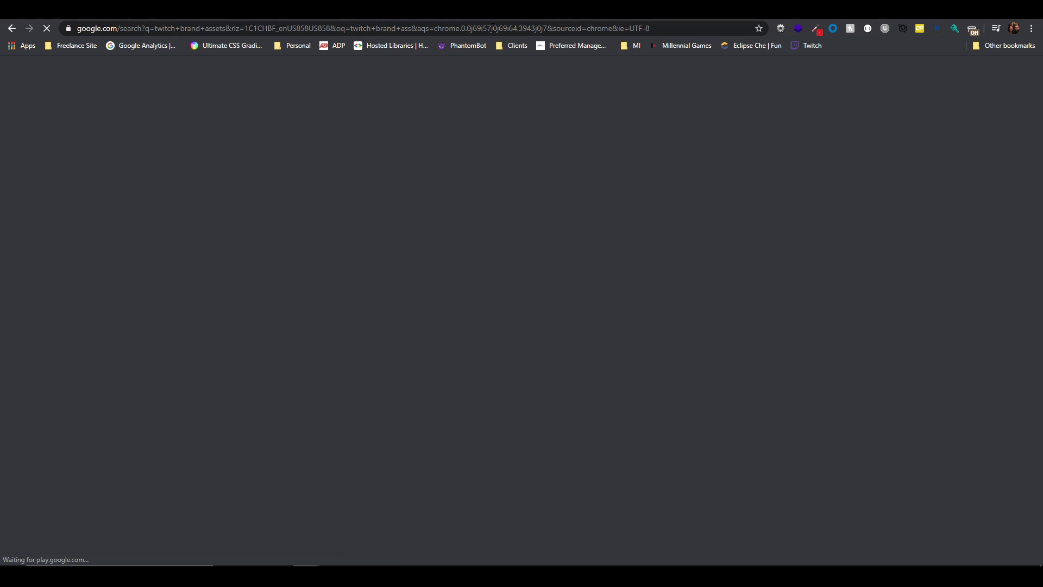
scroll(326, 188, "down", 4)
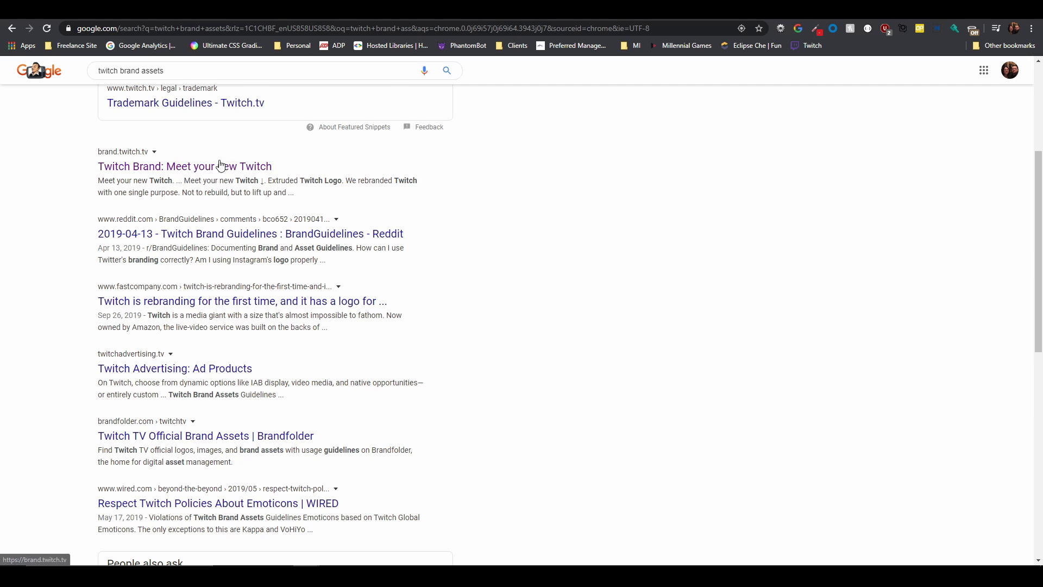
scroll(149, 226, "up", 2)
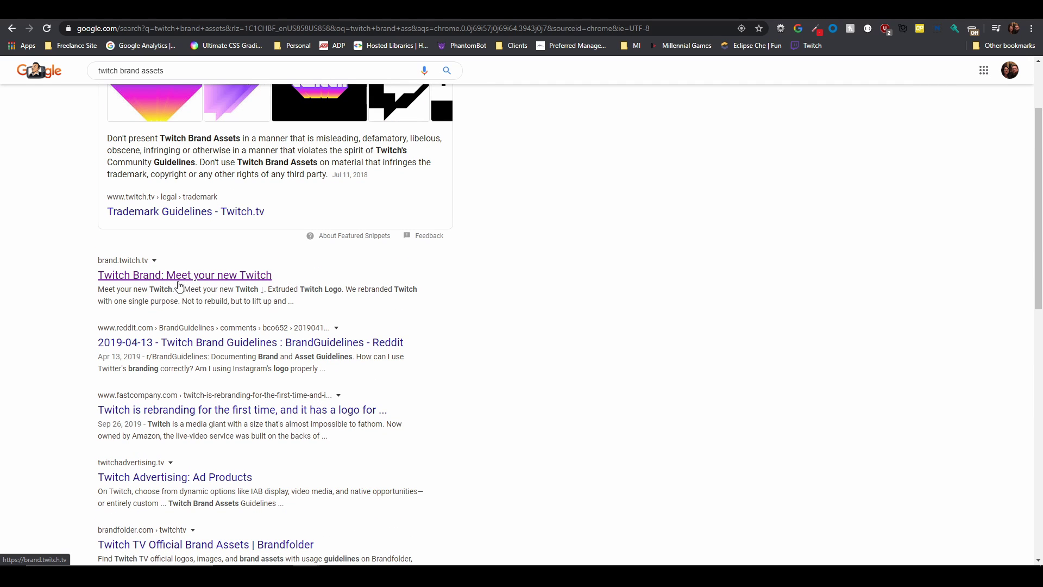
left_click(237, 275)
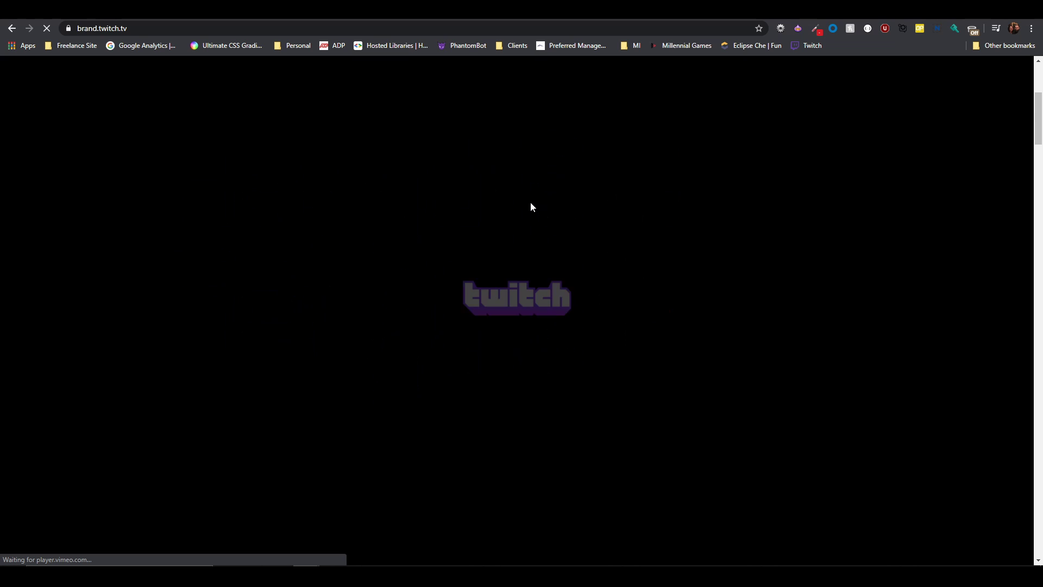
Download the brand assets archive offered near the end of the Twitch brand page.
scroll(531, 207, "down", 10)
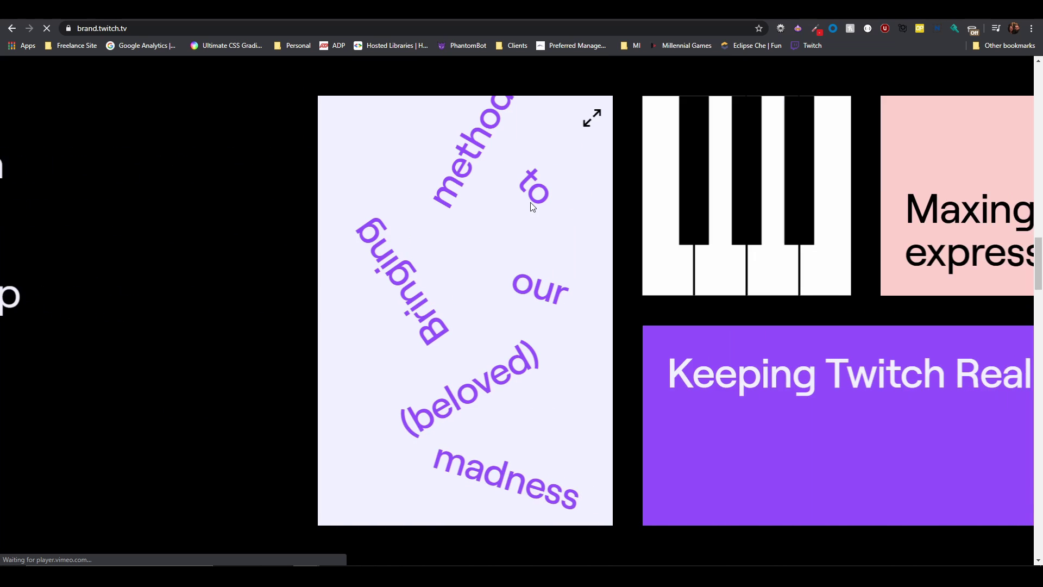
scroll(531, 207, "down", 5)
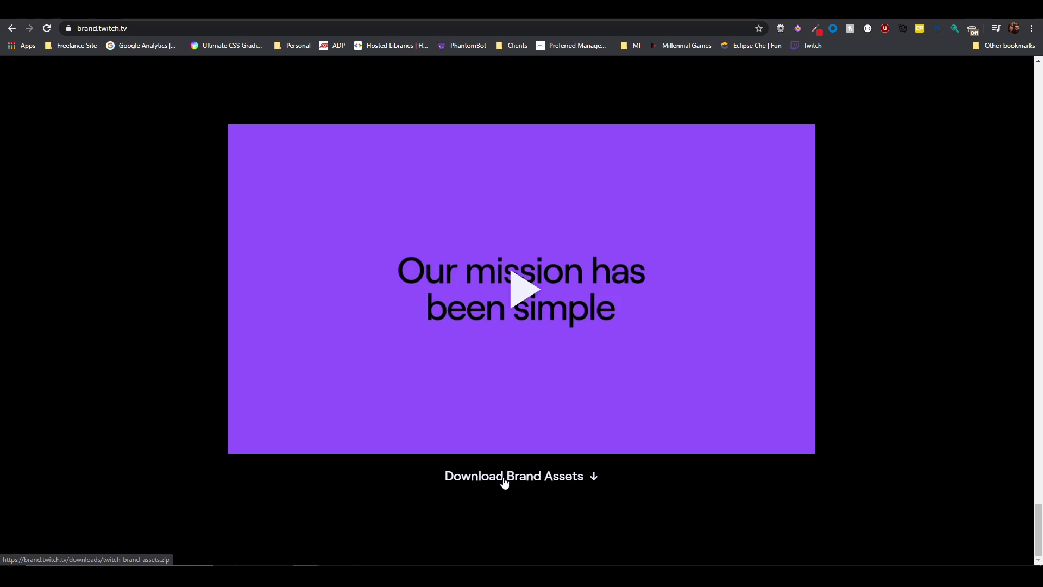
left_click(503, 479)
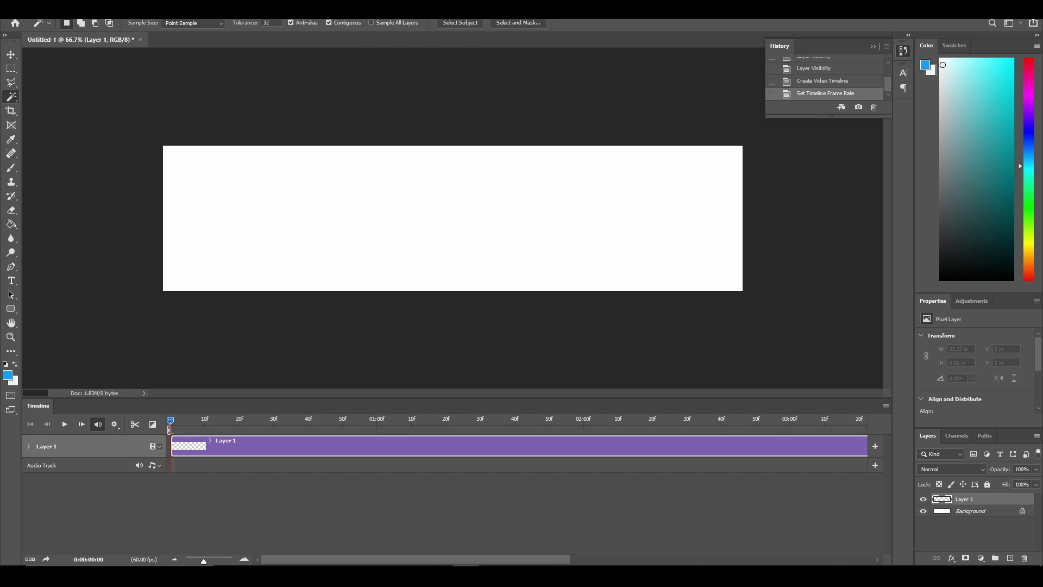
Switch to File Explorer and open the Purple glitch logo folder inside Downloads, twitch-brand-assets, Brand Assets, Logos.
key("super+e")
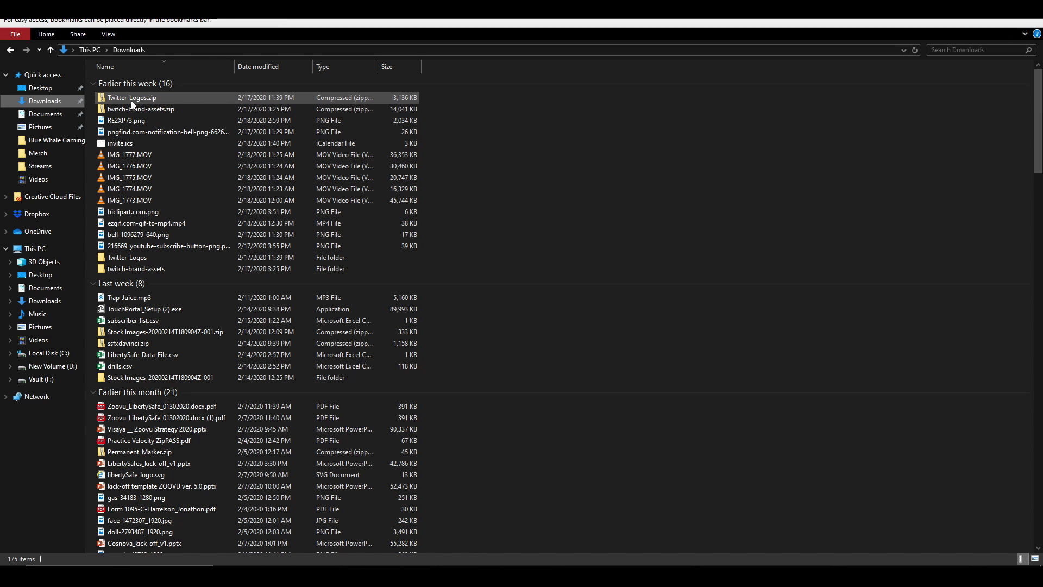
double_click(136, 269)
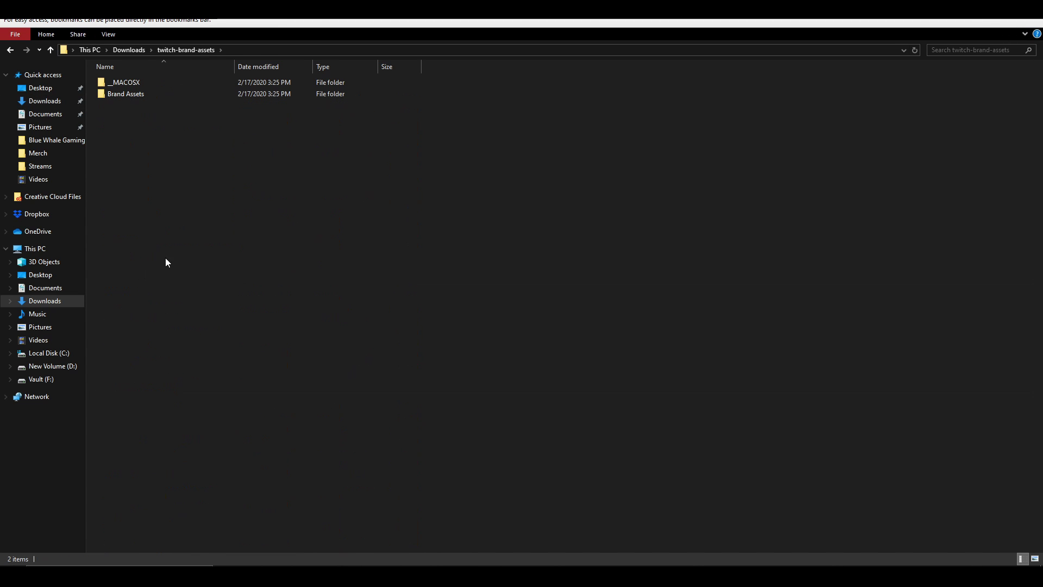
double_click(132, 95)
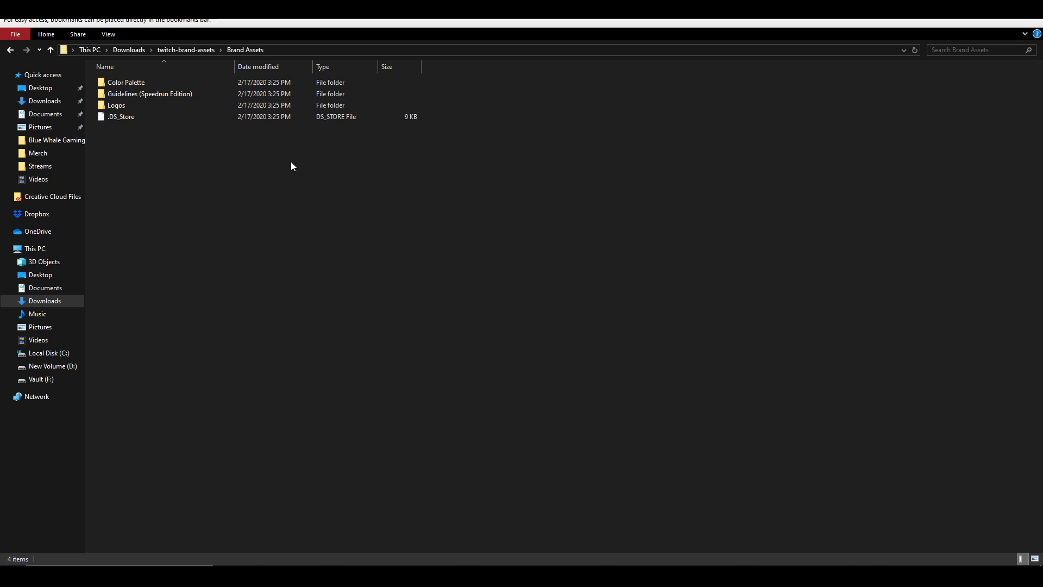
double_click(121, 106)
left_click(125, 83)
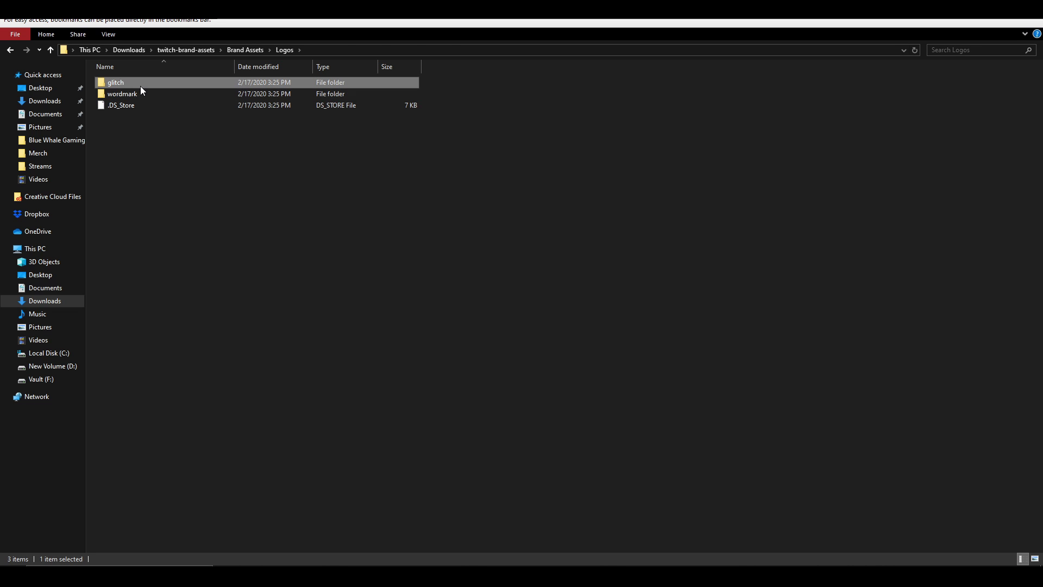
double_click(143, 83)
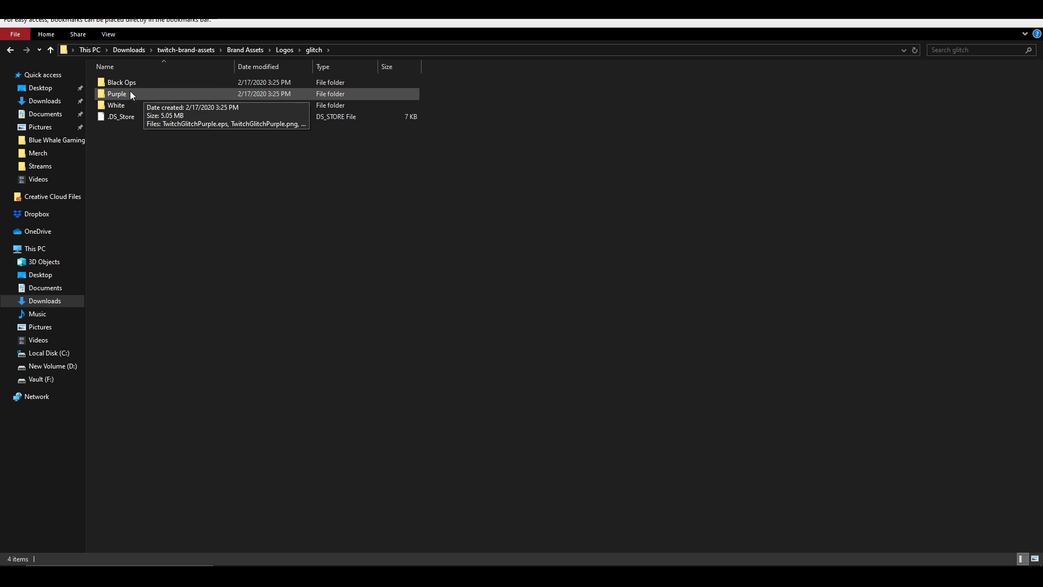
double_click(148, 93)
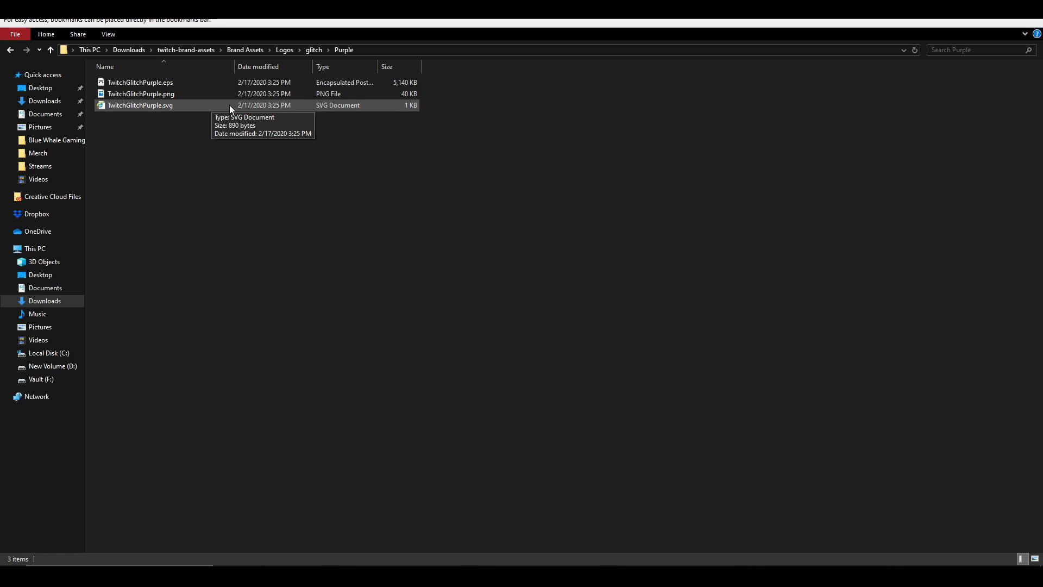
Place TwitchGlitchPurple.png into the Photoshop document and scale it down to about 0.91%.
left_click_drag(390, 16, 797, 53)
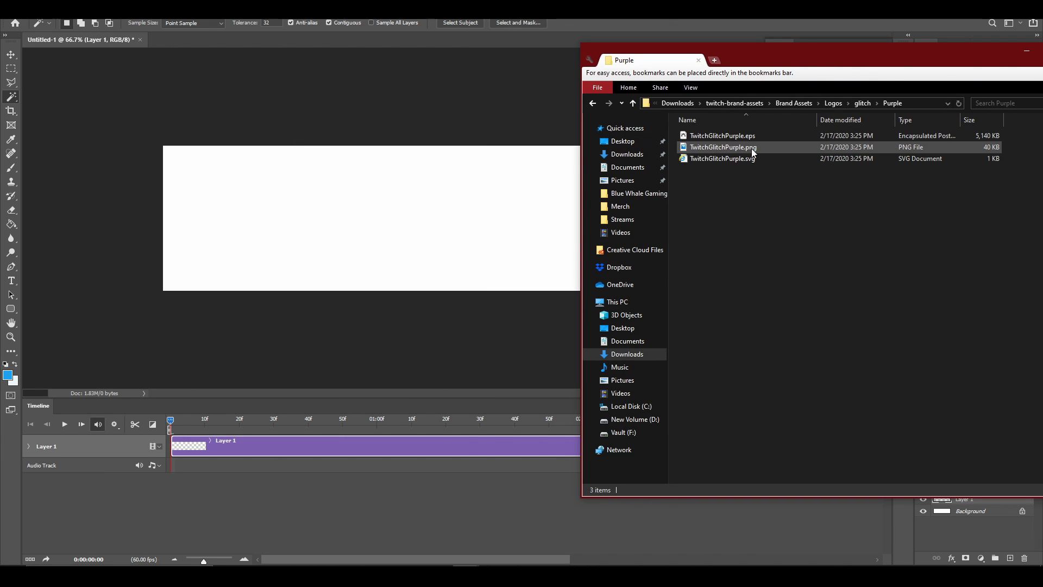
left_click_drag(754, 153, 313, 232)
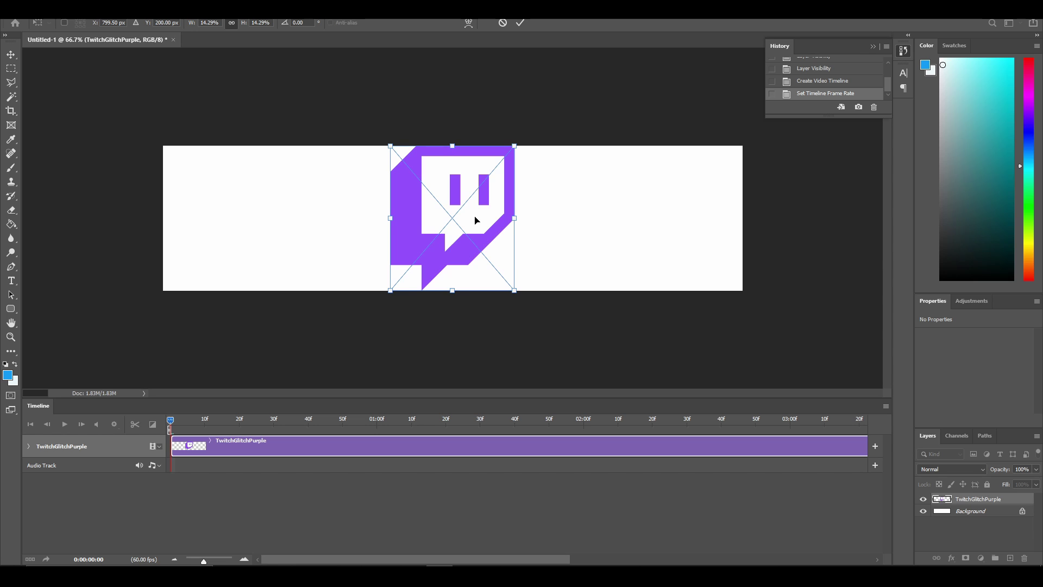
mouse_move(475, 220)
left_mouse_down()
mouse_move(517, 220)
mouse_move(450, 220)
mouse_move(467, 219)
left_mouse_up()
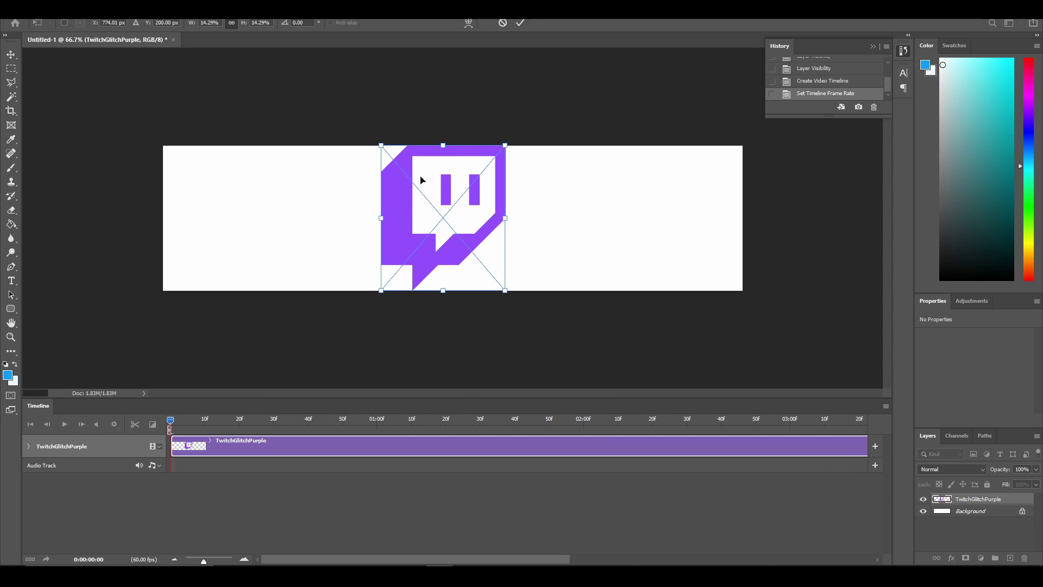
left_click_drag(422, 180, 441, 180)
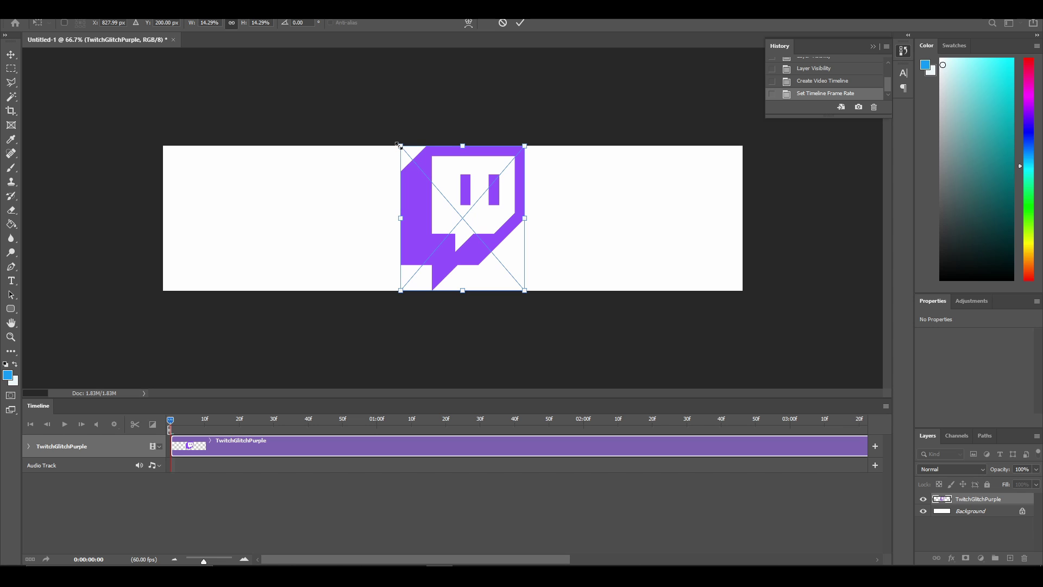
left_click_drag(399, 146, 504, 290)
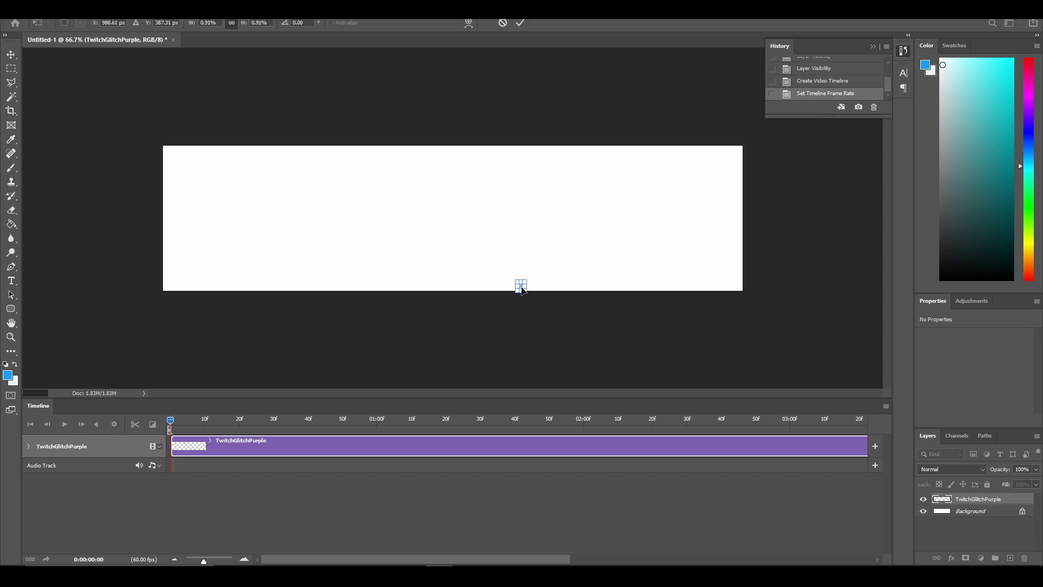
Align the TwitchGlitchPurple logo with the Background layer by vertical and horizontal centers.
left_click(985, 513)
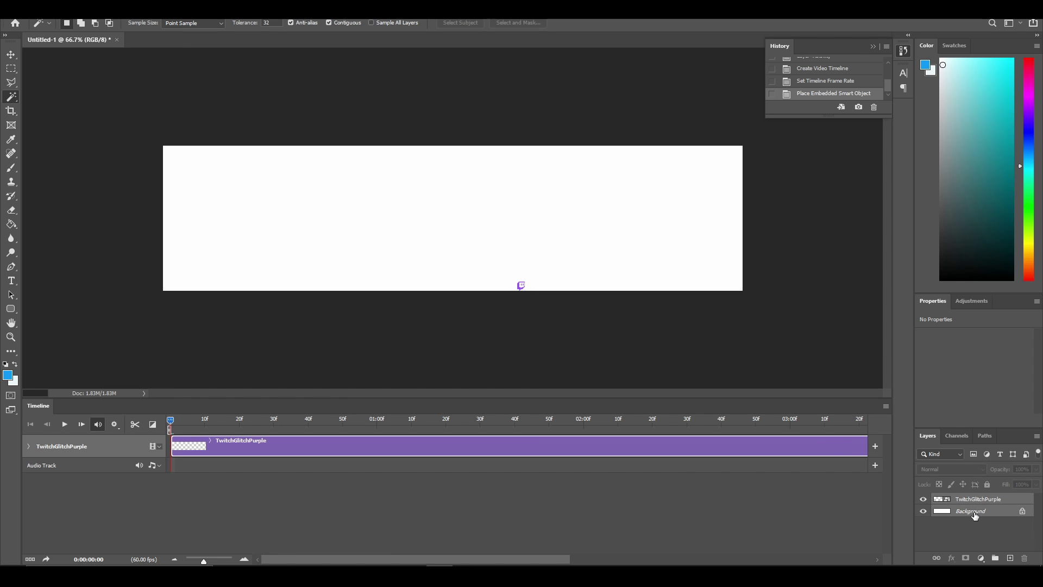
left_click(11, 55)
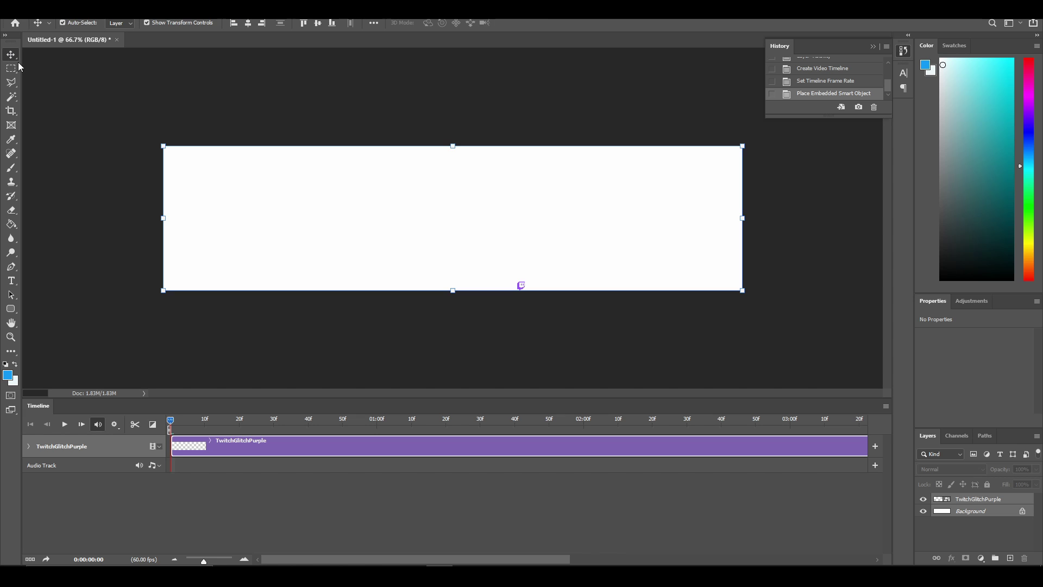
left_click(317, 23)
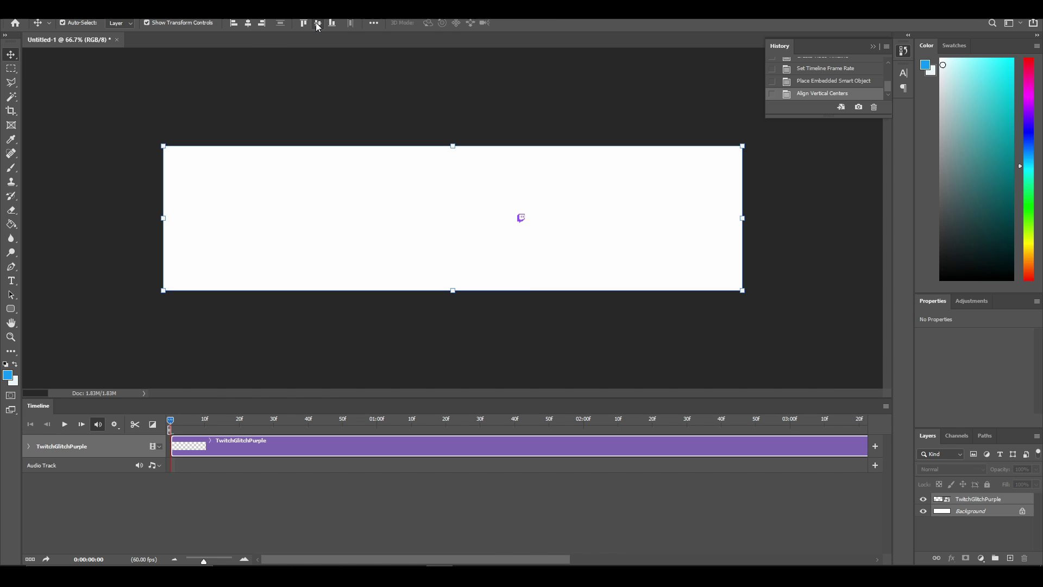
left_click(248, 23)
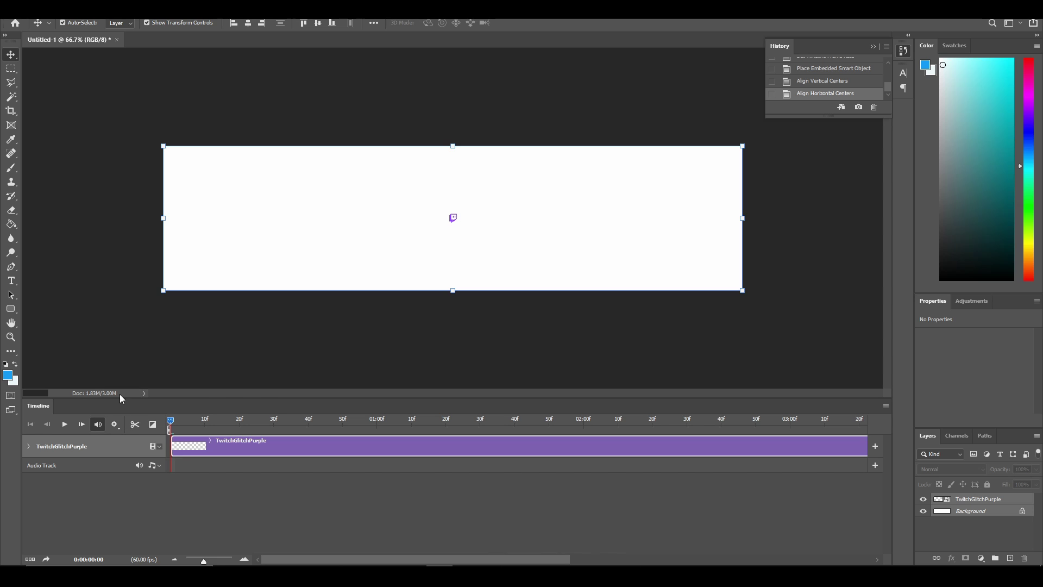
Expand the TwitchGlitchPurple track and enable Transform keyframing at 0:00:00:00.
left_click_drag(170, 424, 381, 430)
left_click(28, 446)
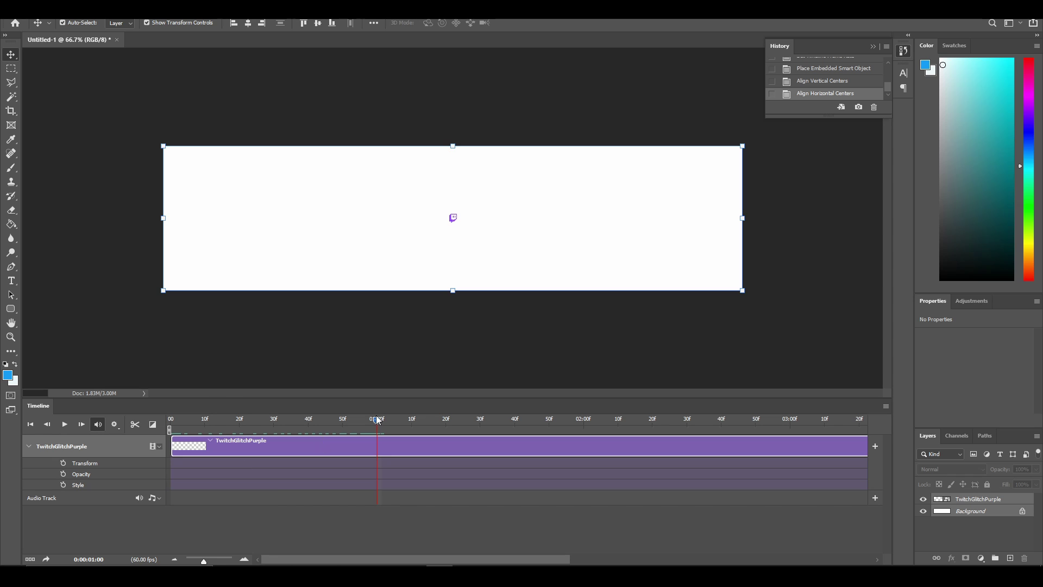
left_click_drag(377, 421, 170, 423)
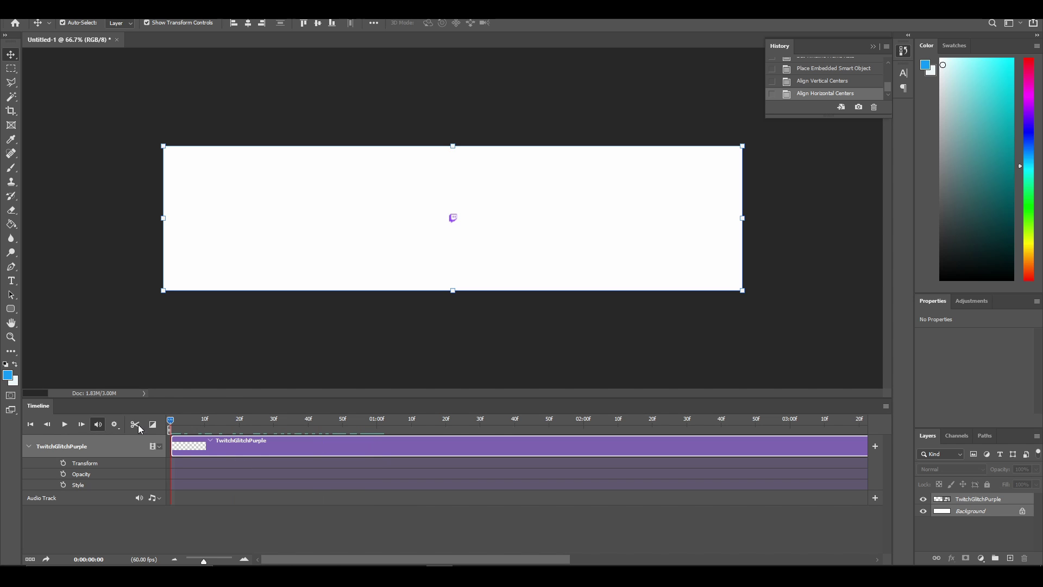
left_click(64, 464)
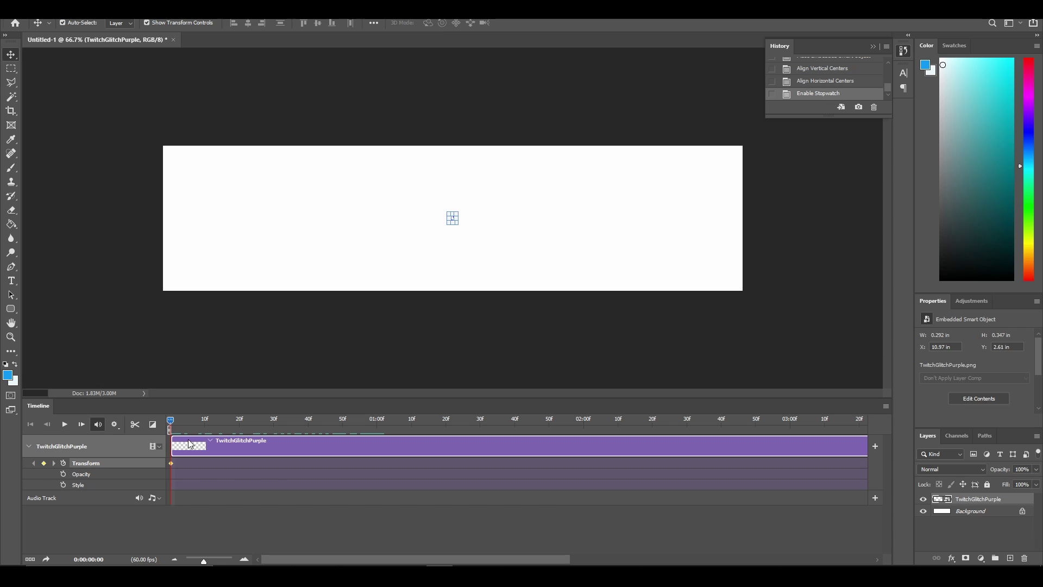
Add a Transform keyframe at 0:00:00:30 and nudge the logo horizontally to about X 2.08 in, near the canvas's left edge.
left_click_drag(170, 423, 378, 422)
left_click(44, 463)
key("shift+Left")
key("shift+Left")
key("shift+Left")
key("shift+Left")
key("shift+Left")
key("shift+Left")
key("shift+Left")
key("shift+Left")
key("shift+Left")
key("shift+Left")
key("shift+Left")
key("shift+Left")
key("shift+Left")
key("shift+Left")
key("shift+Left")
key("shift+Left")
key("shift+Left")
key("shift+Left")
key("shift+Left")
key("shift+Left")
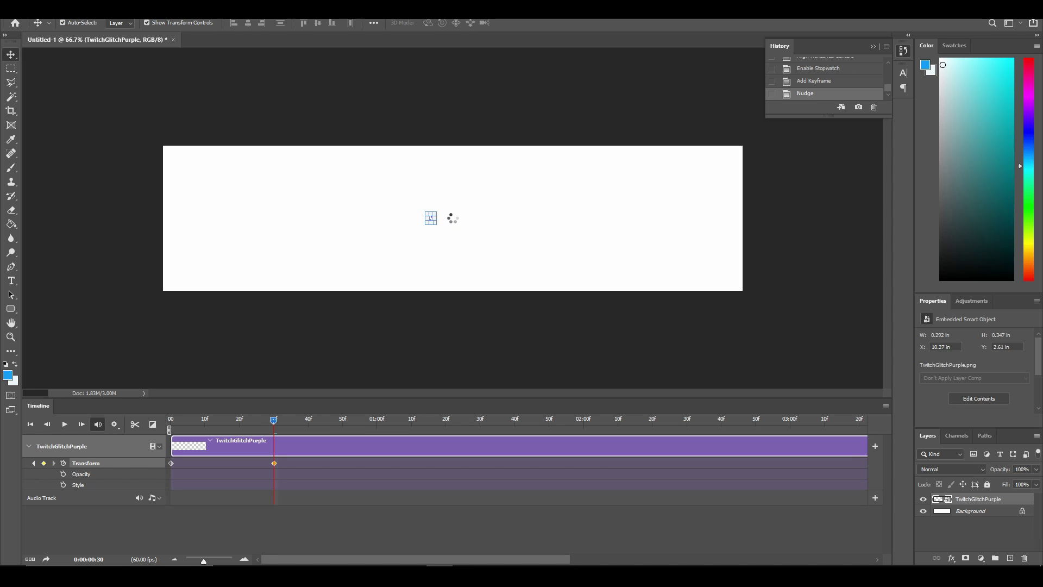
key("shift+Left")
key("shift+Left")
key("shift+Left")
key("shift+Left")
key("shift+Left")
key("shift+Left")
key("shift+Left")
key("shift+Left")
key("shift+Left")
key("shift+Left")
key("shift+Left")
key("shift+Left")
key("shift+Left")
key("shift+Left")
key("shift+Left")
key("shift+Left")
key("shift+Left")
key("shift+Left")
key("shift+Left")
key("shift+Left")
key("shift+Left")
key("shift+Left")
key("shift+Left")
key("shift+Left")
key("shift+Left")
key("shift+Left")
key("shift+Left")
key("shift+Left")
key("shift+Left")
key("shift+Left")
key("shift+Left")
key("shift+Left")
Add a Transform keyframe at 0:00:01:00 and scale the logo up to about 11.55% within the canvas's left end.
left_click_drag(275, 423, 383, 420)
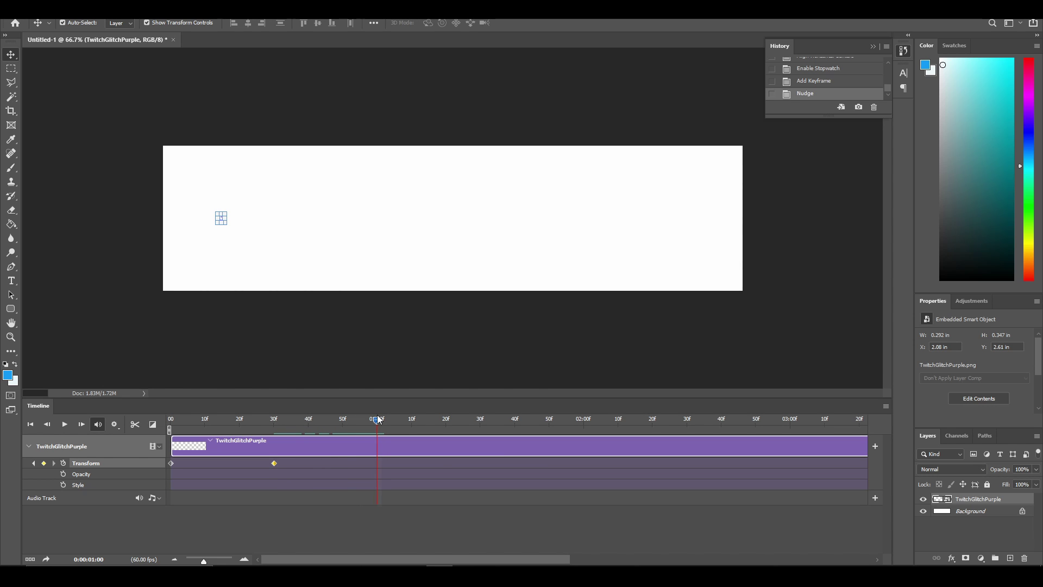
left_click(44, 463)
left_click_drag(223, 223, 274, 279)
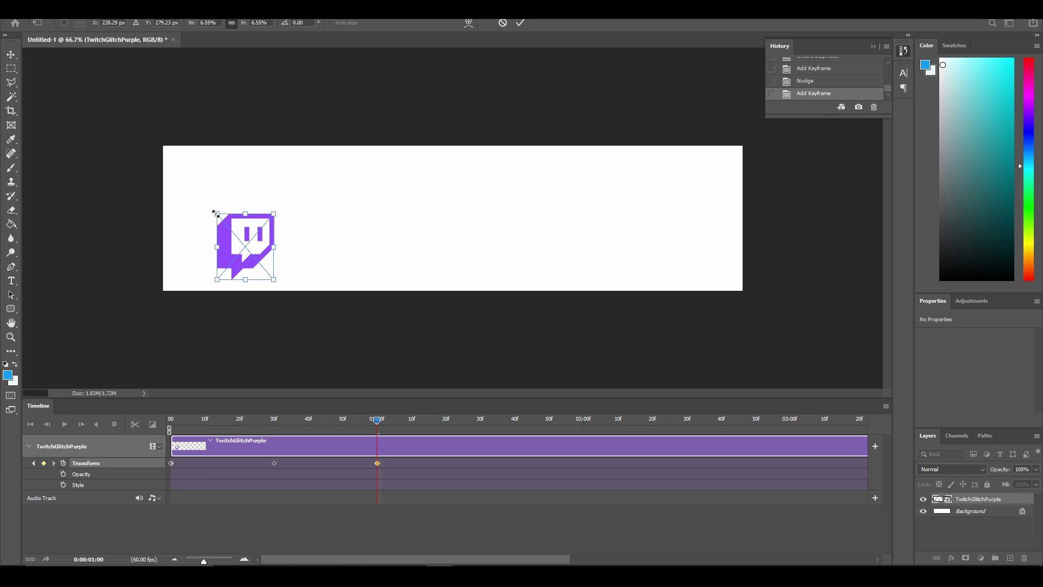
left_click_drag(217, 214, 170, 166)
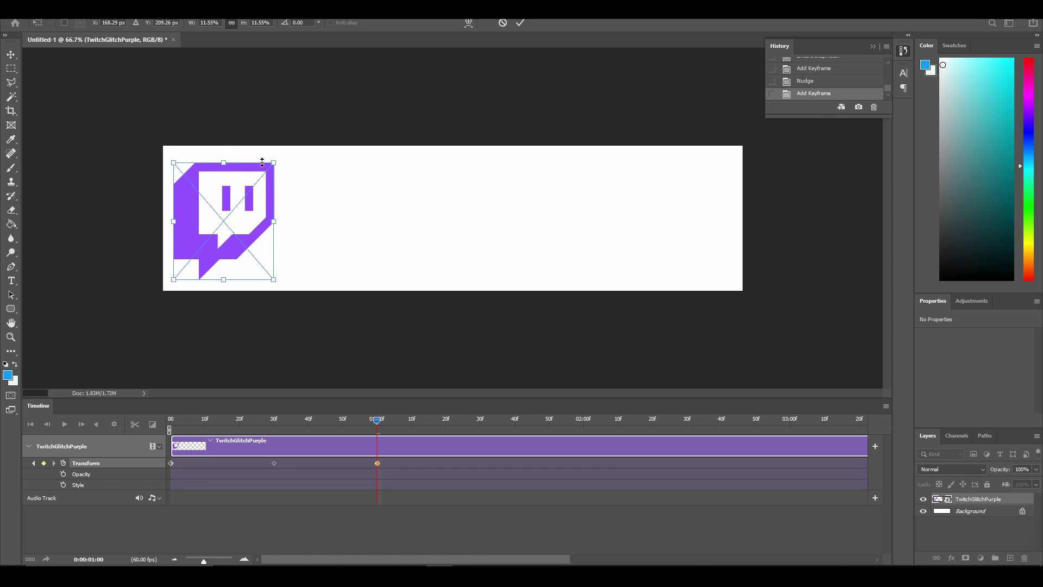
left_click(13, 56)
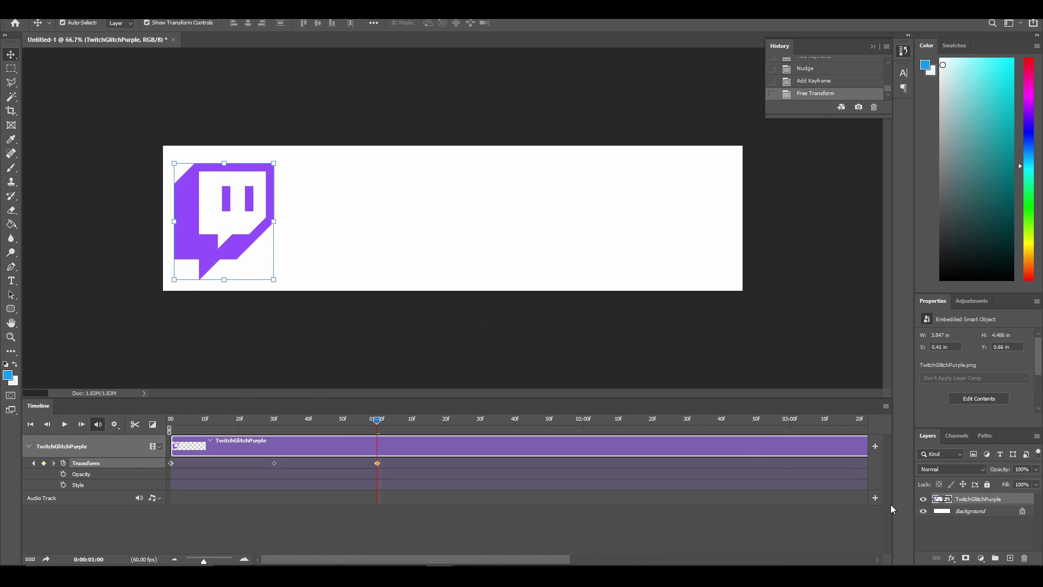
Align the enlarged logo with the Background layer by vertical centers and deselect the layers.
left_click(988, 514)
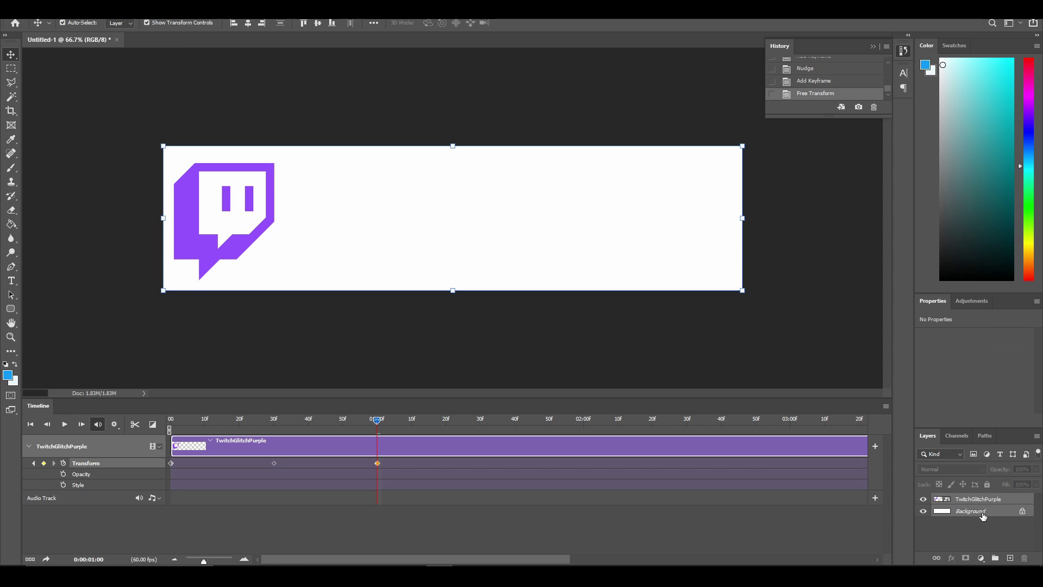
left_click(319, 25)
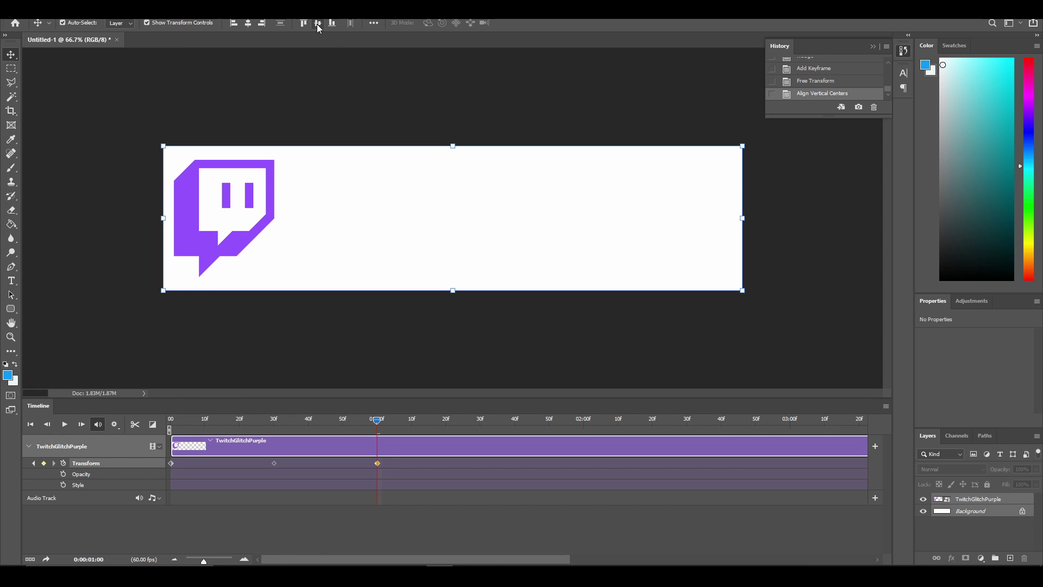
left_click(291, 102)
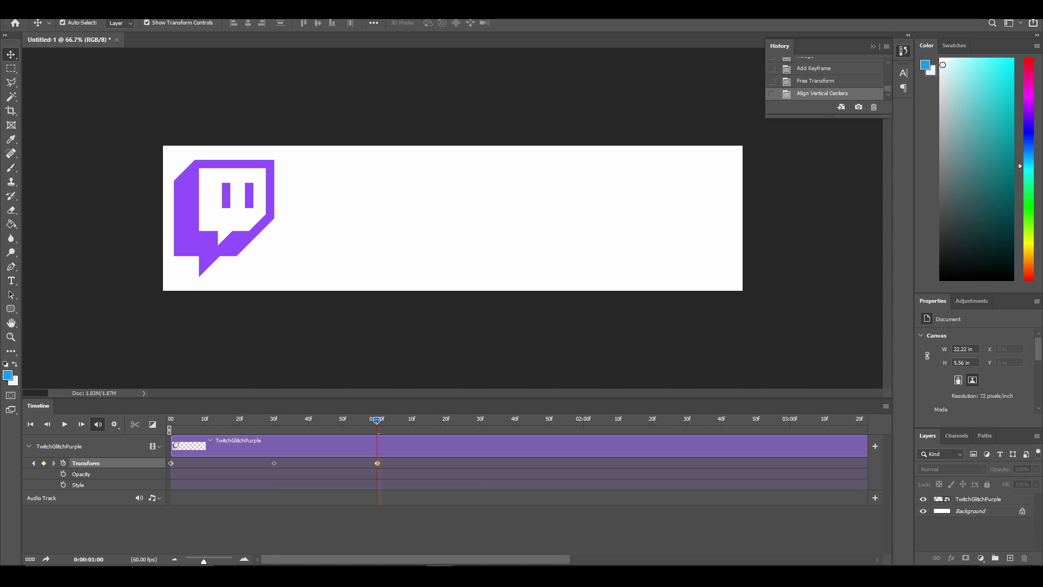
Add a new layer and set the Type tool's text color to the logo's purple, #9146ff.
left_click(1010, 559)
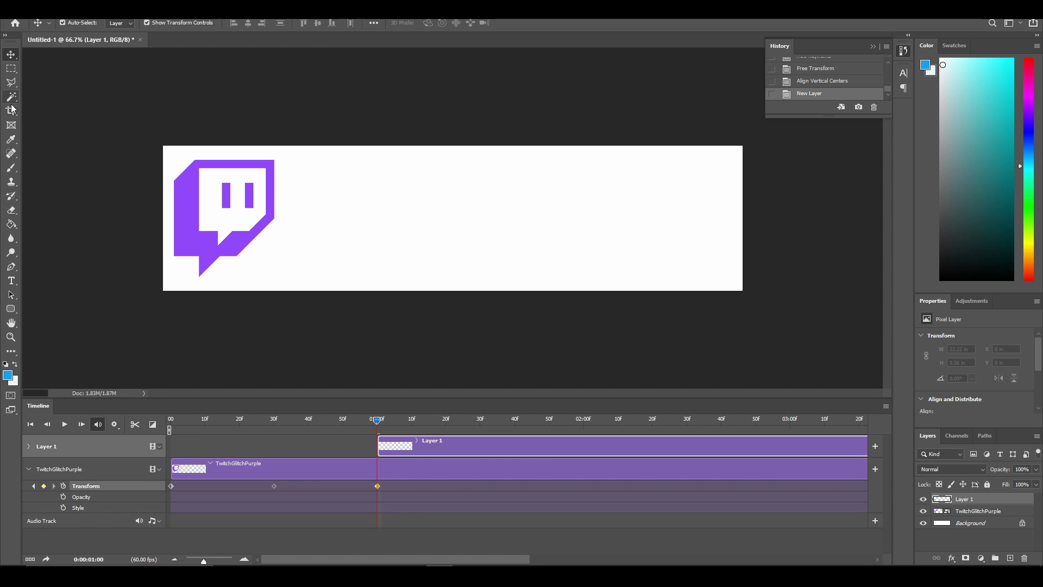
left_click(10, 281)
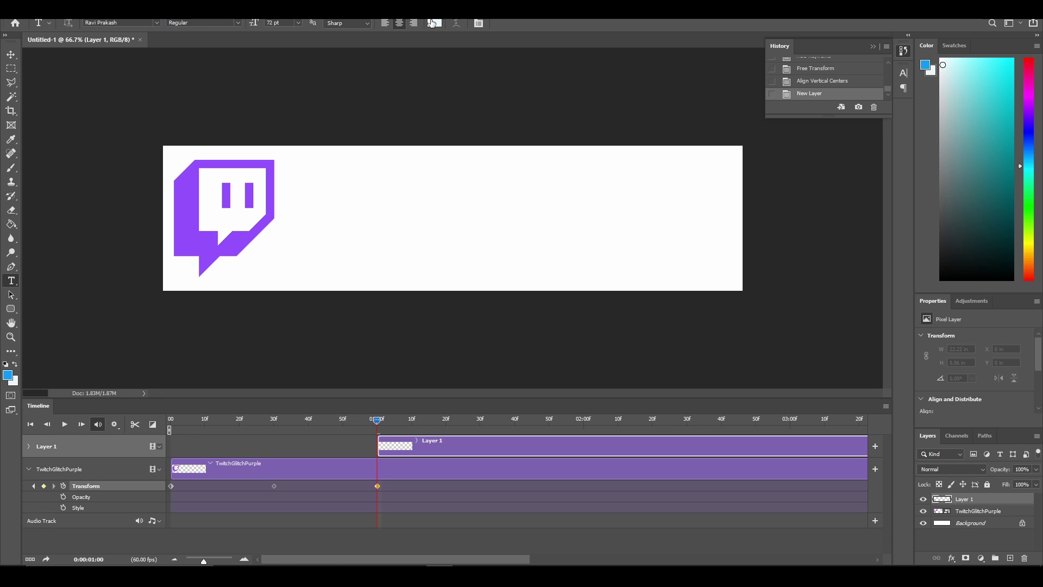
key("i")
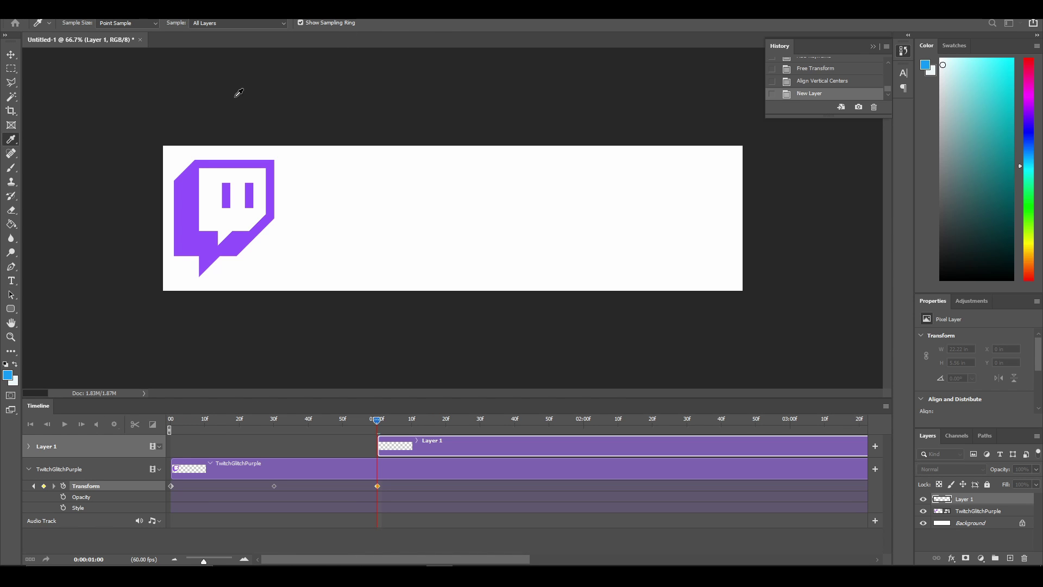
left_click(193, 181)
left_click_drag(573, 126, 531, 120)
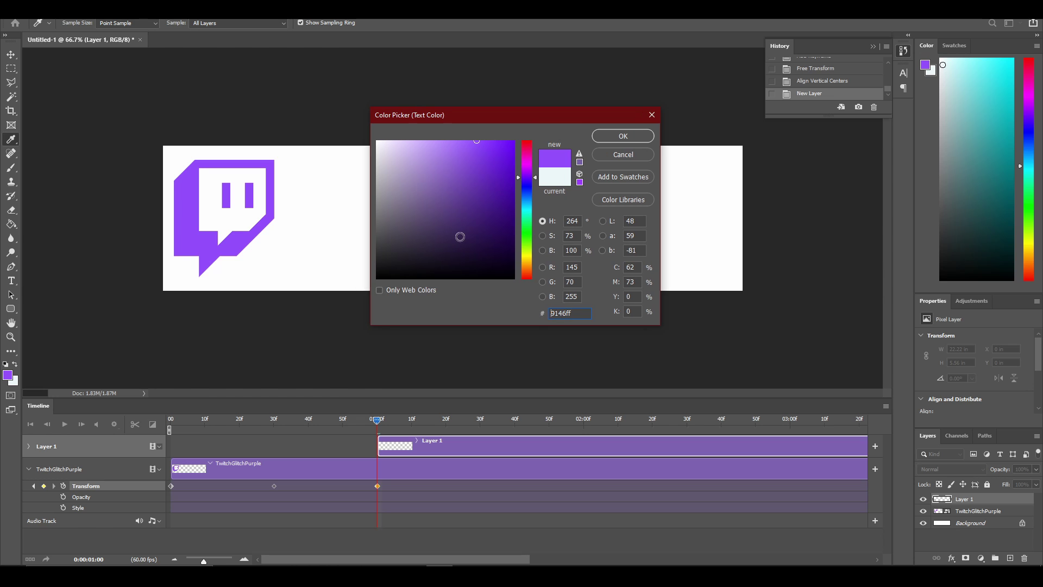
left_click(616, 135)
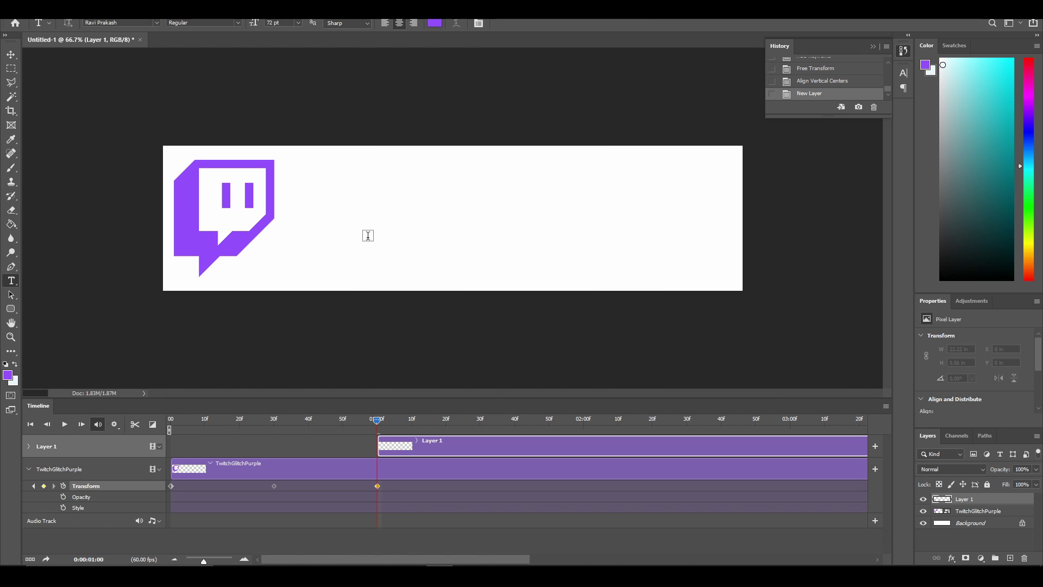
Add the text "Twitch.tv/Daygon07" in 72 pt Ravi Prakash on the new layer.
left_click(302, 254)
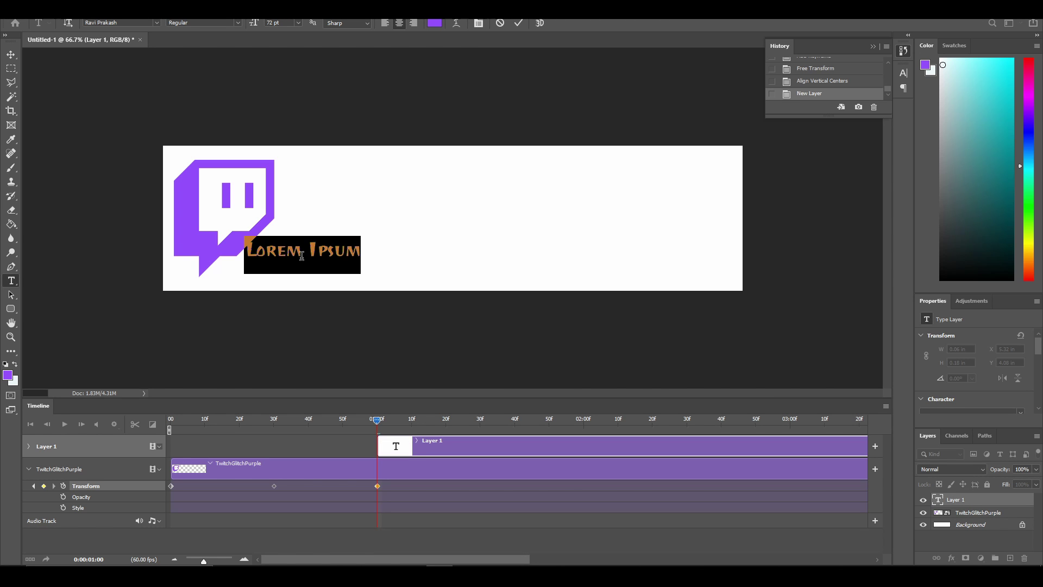
type("Twi")
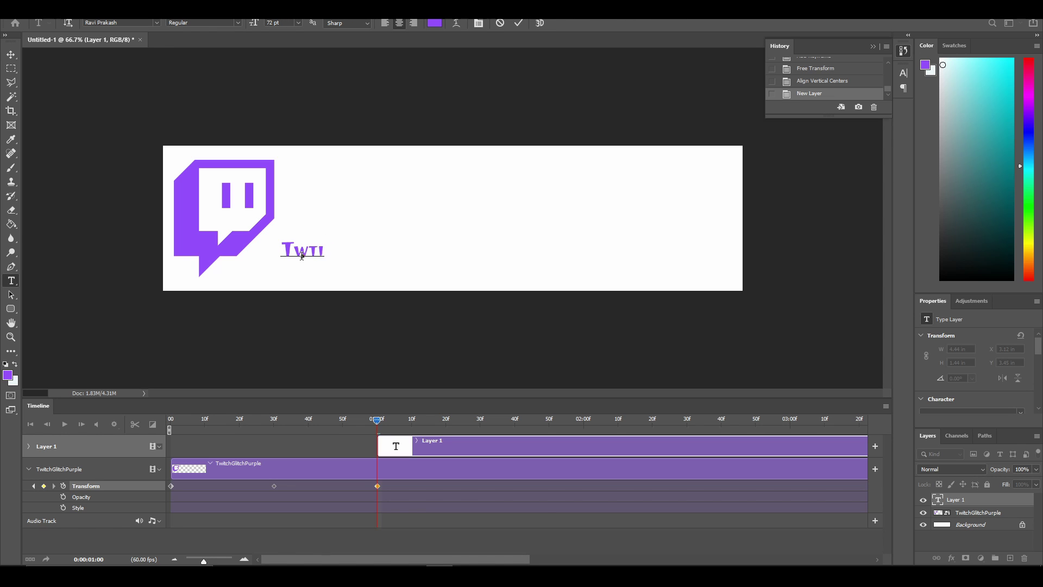
key("BackSpace")
key("BackSpace")
type("itch.tv/D")
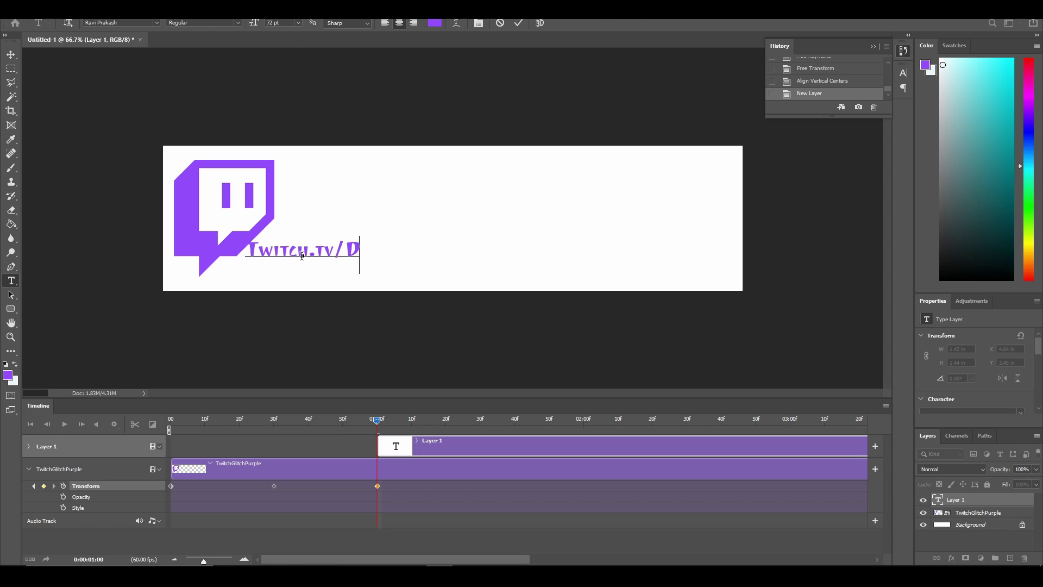
type("aygon07")
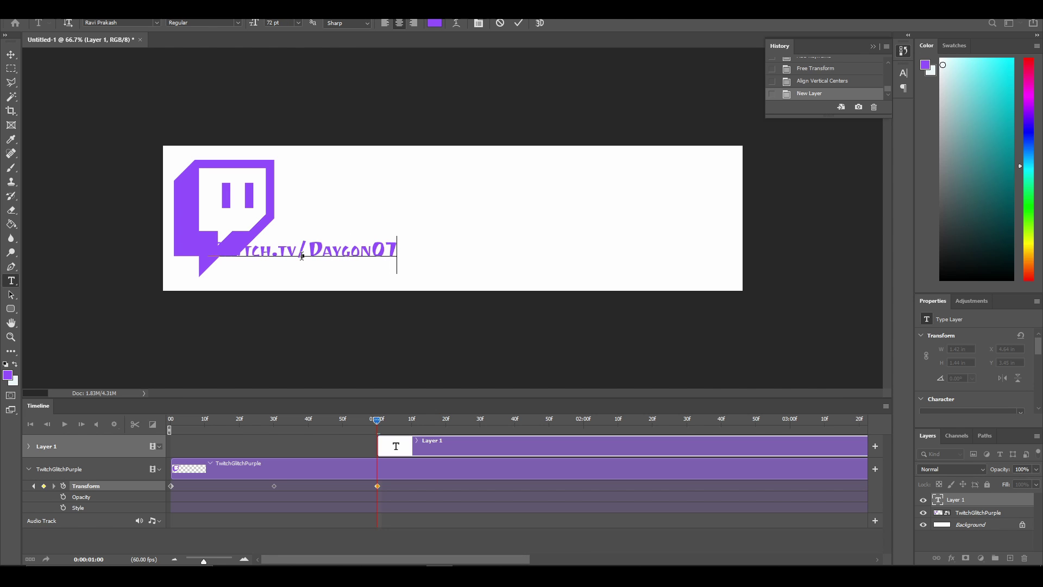
left_click(11, 54)
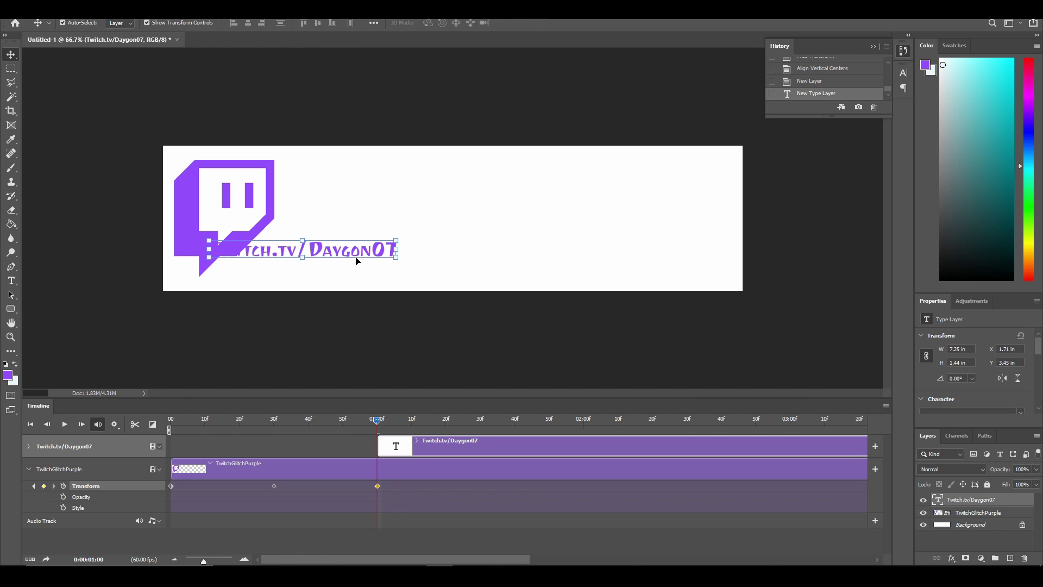
Scale the Twitch.tv text to about 241.78% and position it to fill the space right of the logo.
left_click_drag(347, 256, 718, 157)
key("ctrl+t")
left_click_drag(718, 242, 747, 247)
left_click_drag(608, 207, 596, 228)
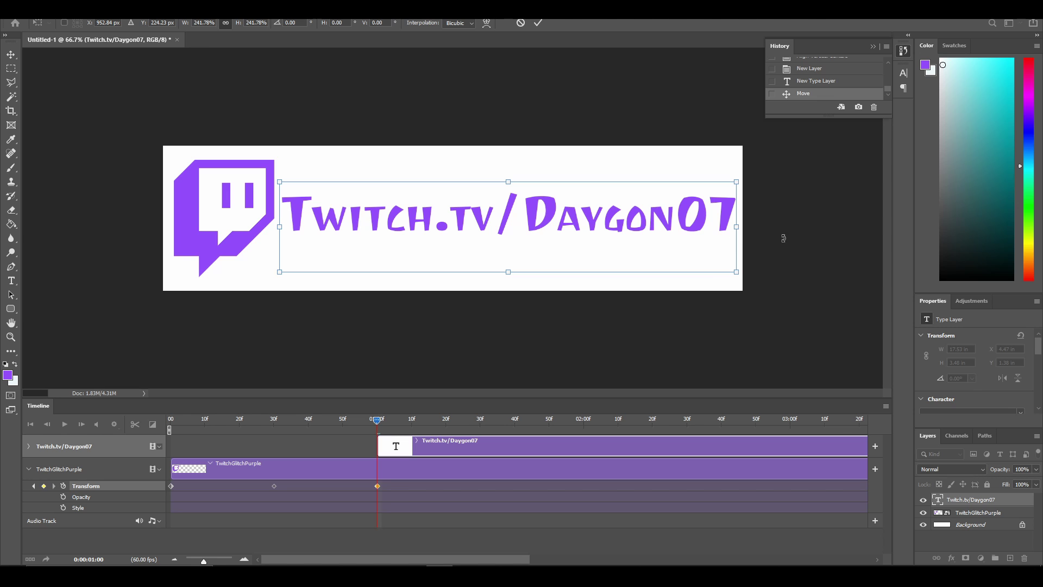
left_click(11, 55)
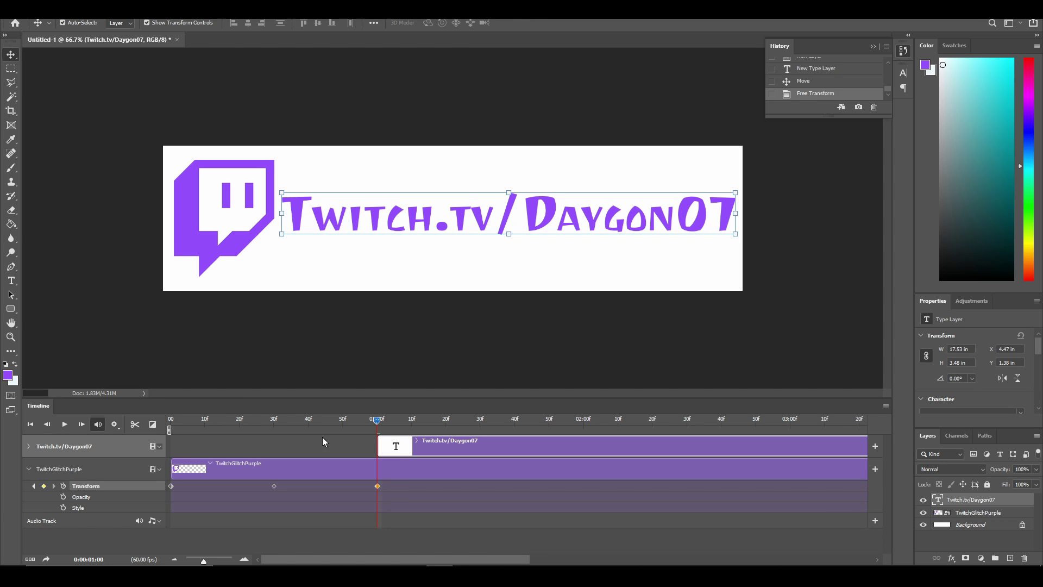
Expand the text layer's track and enable Opacity and Transform keyframing at 0:00:01:00.
left_click(28, 468)
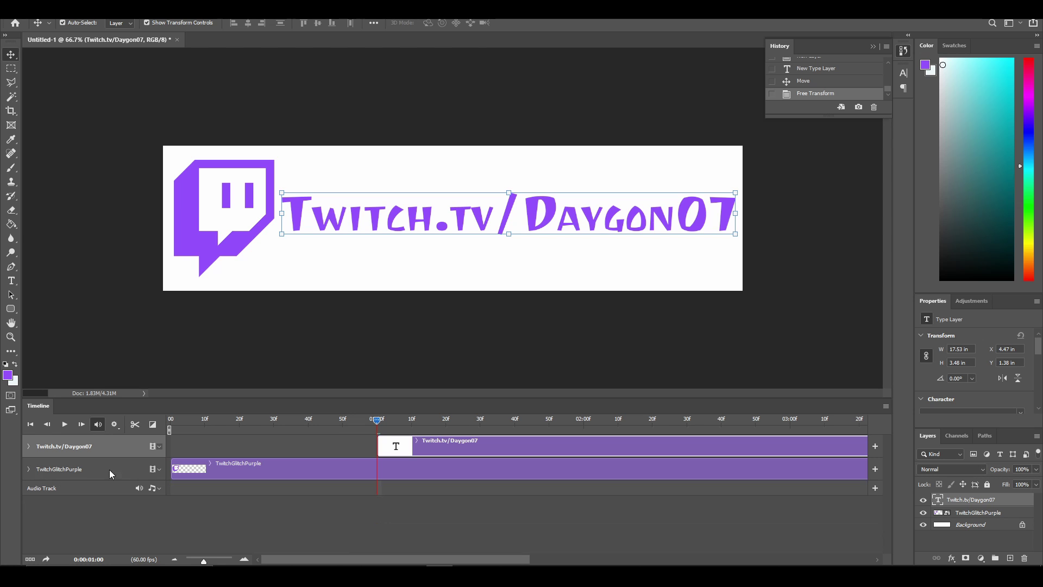
left_click(27, 469)
left_click(28, 469)
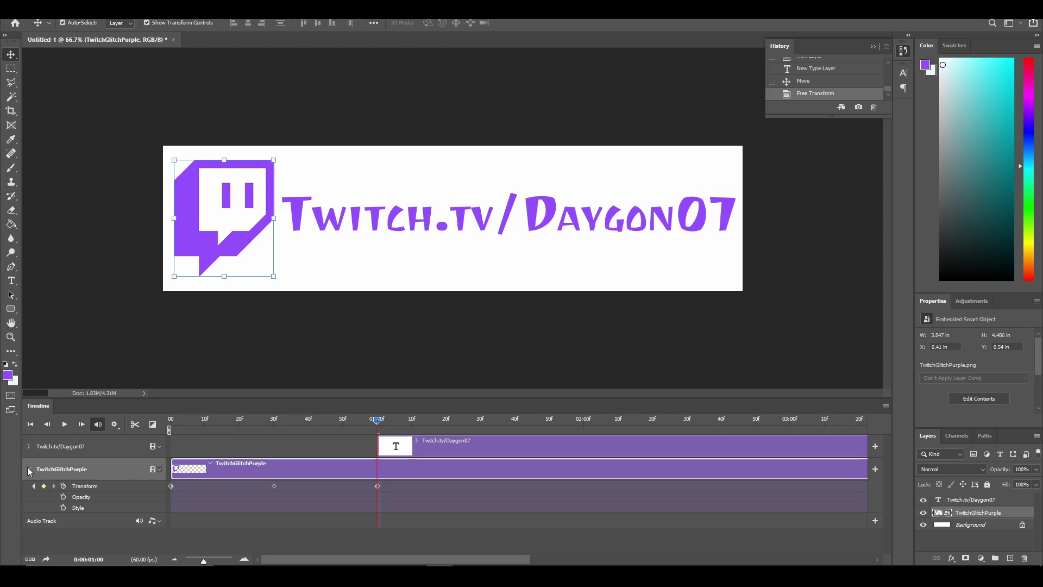
left_click(28, 446)
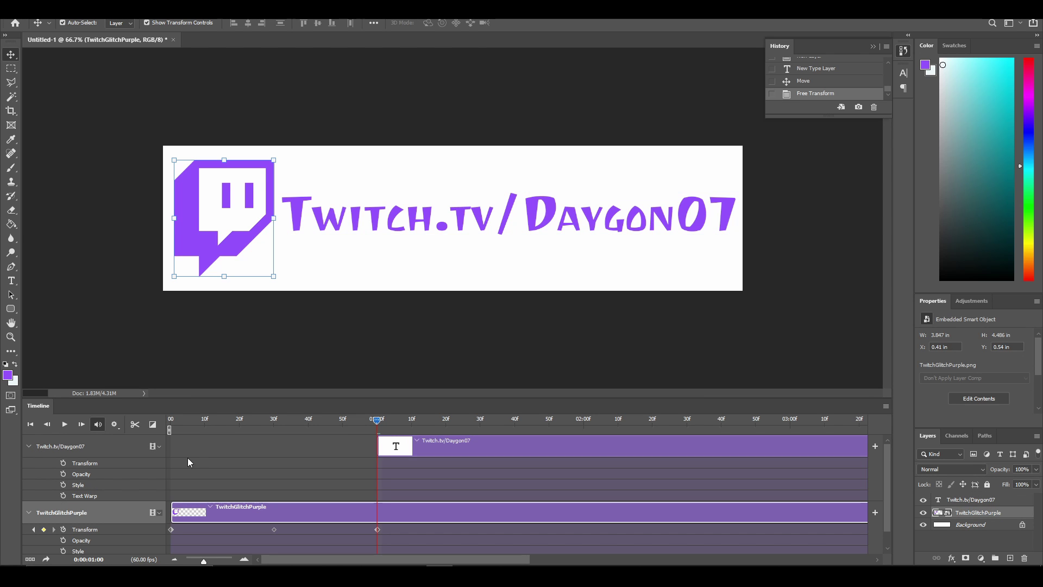
left_click(63, 474)
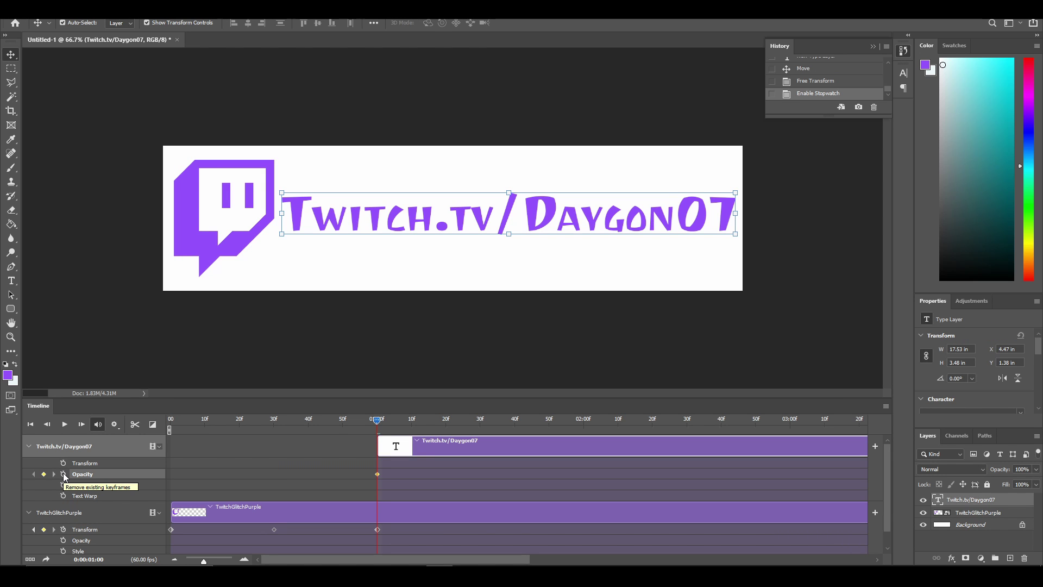
left_click(63, 463)
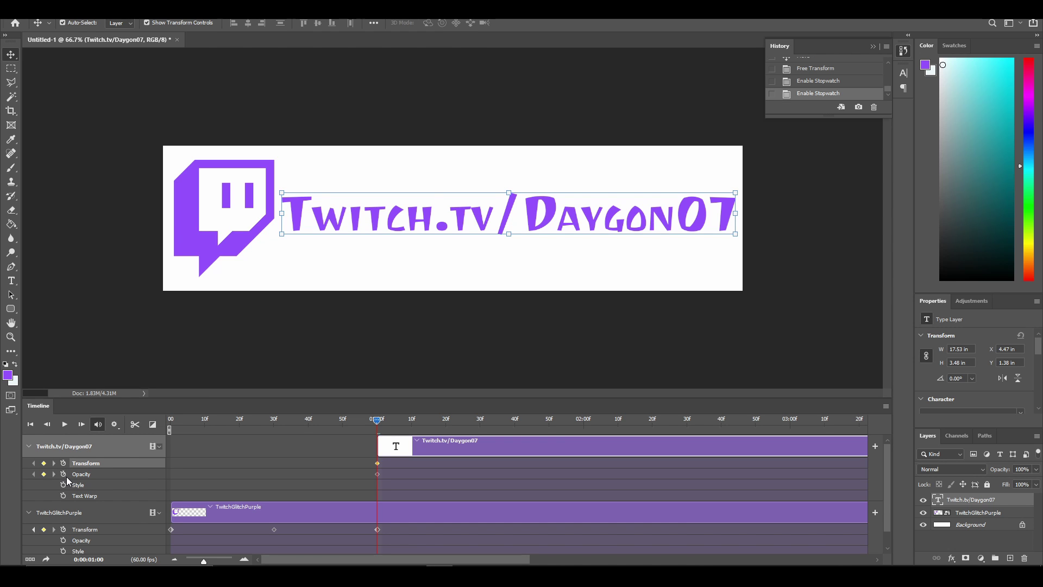
Set the text layer's opacity to 0% on its Opacity keyframe at 0:00:01:00.
left_click(81, 475)
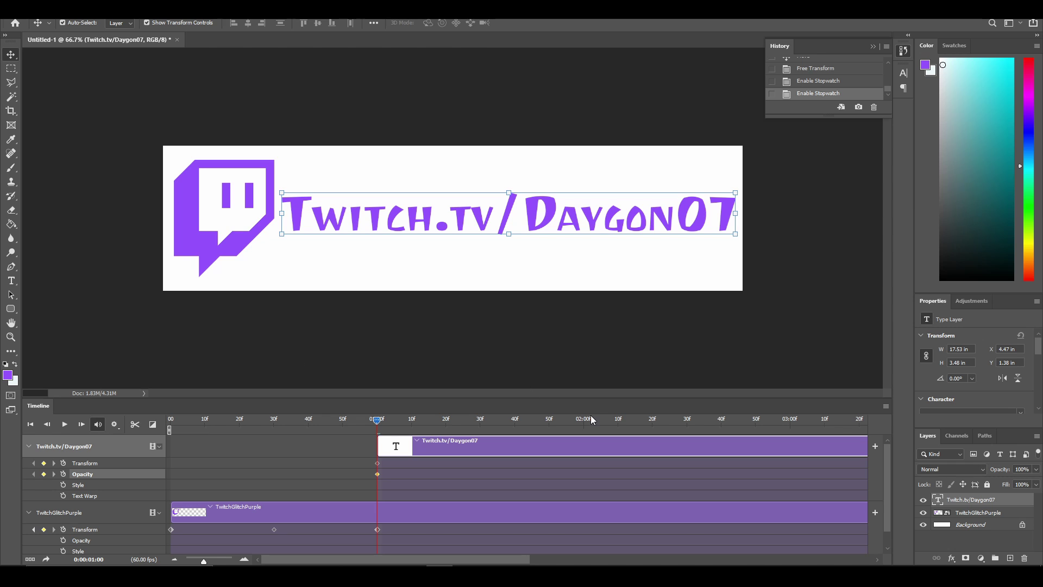
left_click(1036, 468)
left_click_drag(1035, 486, 969, 486)
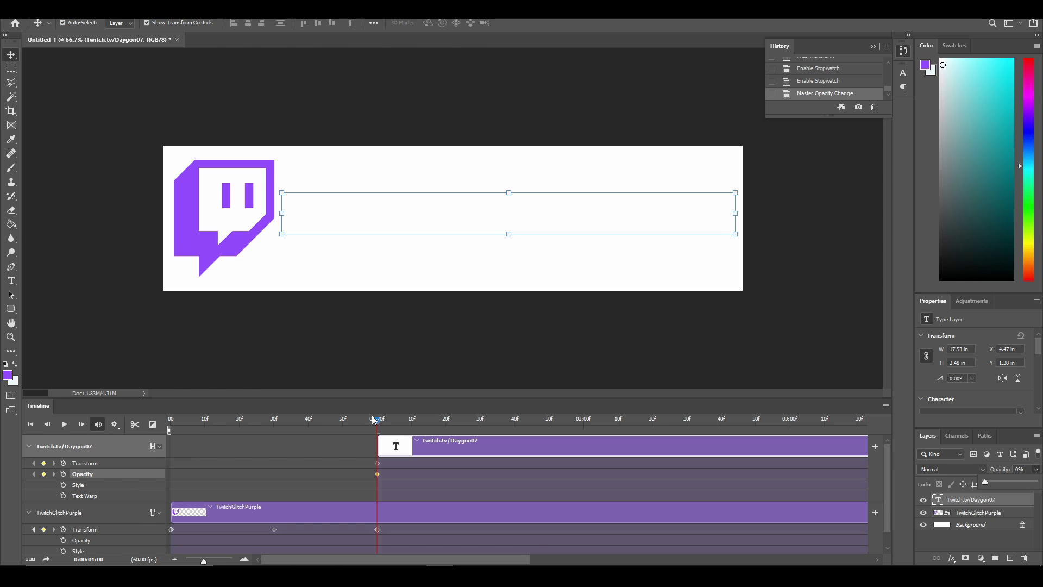
Add an Opacity keyframe for the text layer at 0:00:01:30 and set its opacity to 100%.
left_click_drag(378, 424, 481, 423)
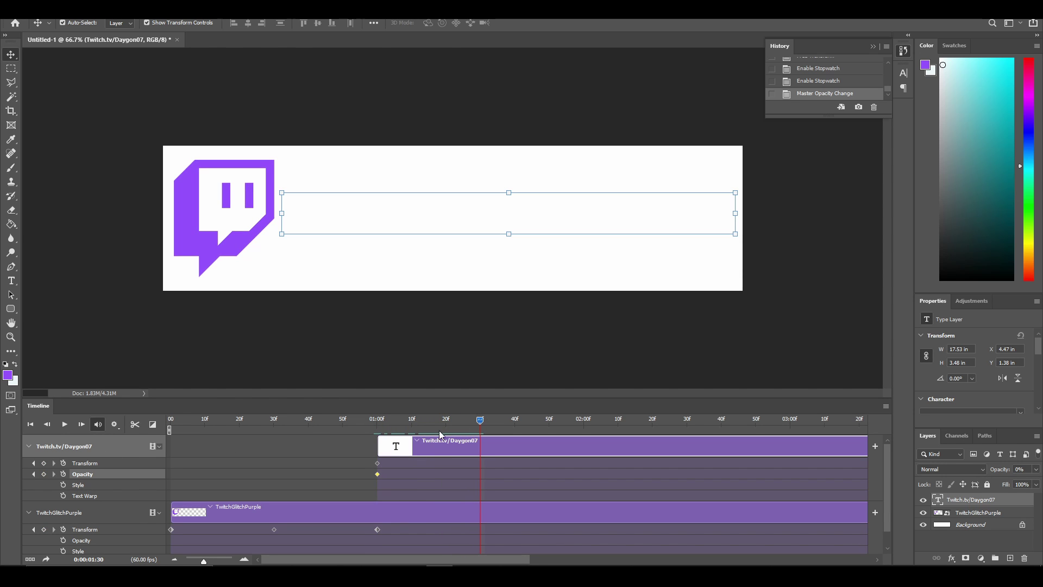
left_click(44, 473)
left_click(1037, 470)
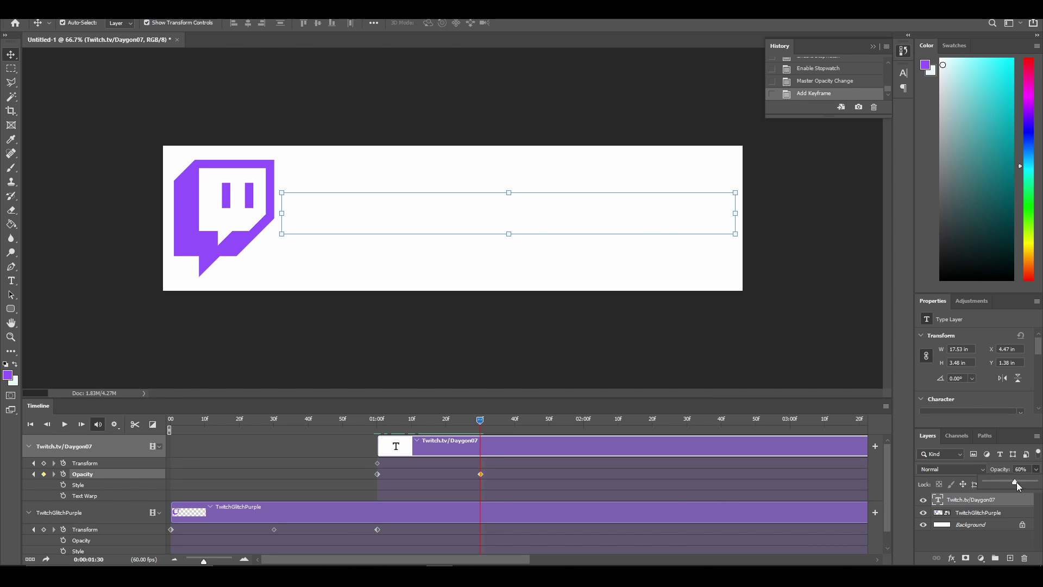
left_click_drag(1016, 481, 1036, 481)
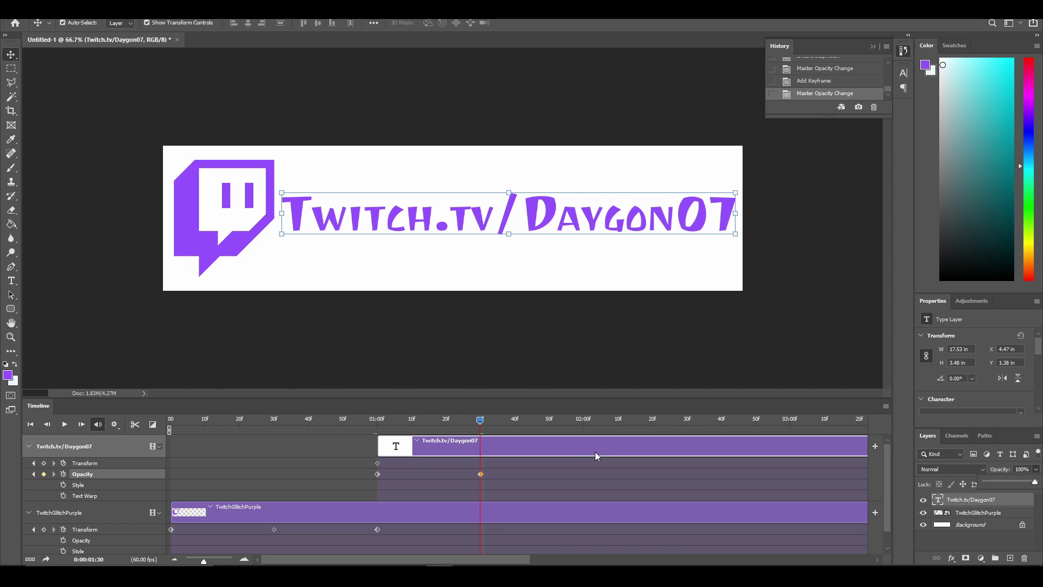
Add Transform and Opacity keyframes for both the text and TwitchGlitchPurple layers at 0:00:04:00.
left_click_drag(481, 559, 613, 558)
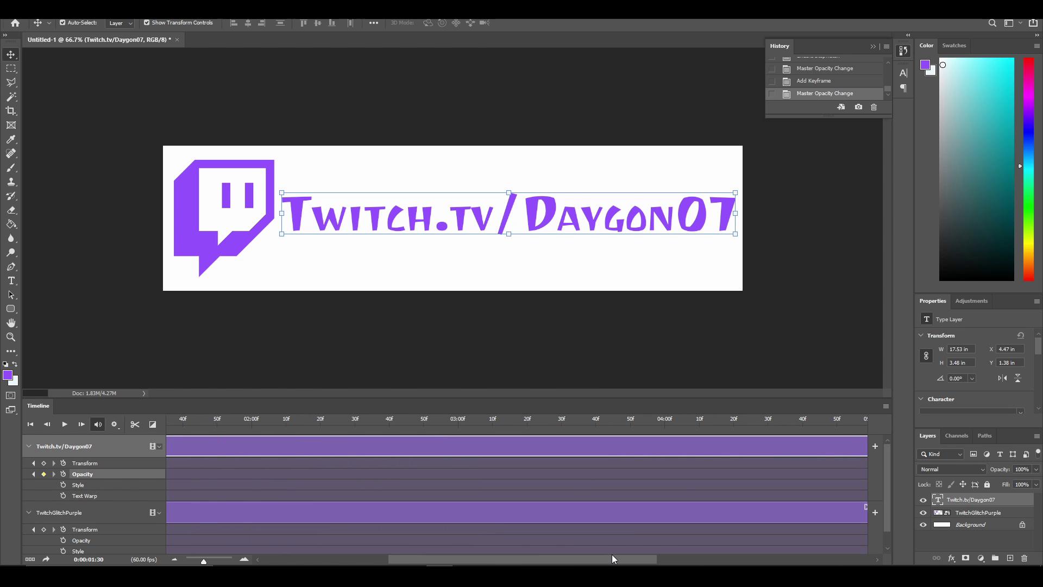
left_click(665, 419)
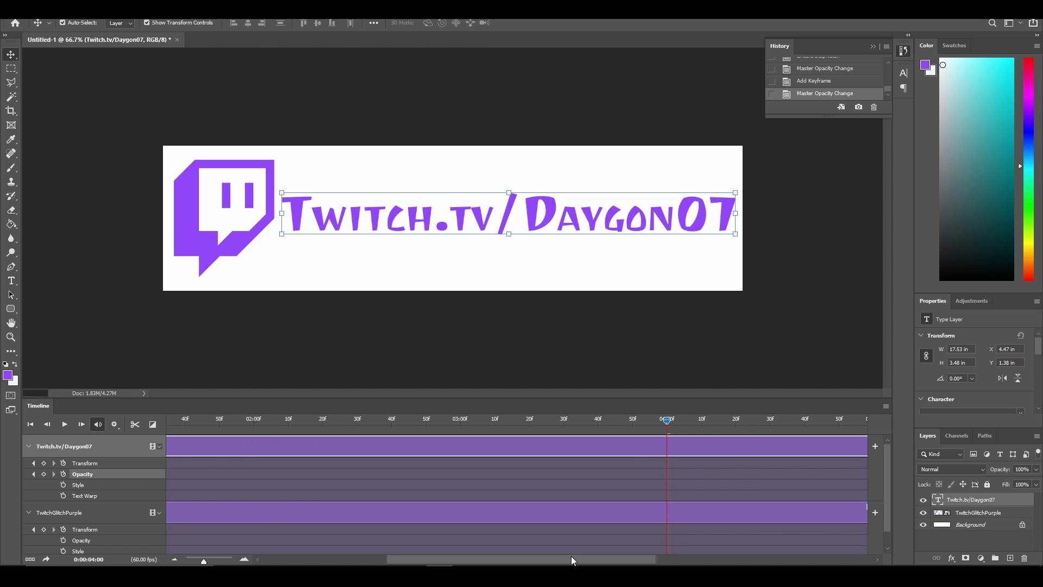
left_click_drag(572, 556, 592, 549)
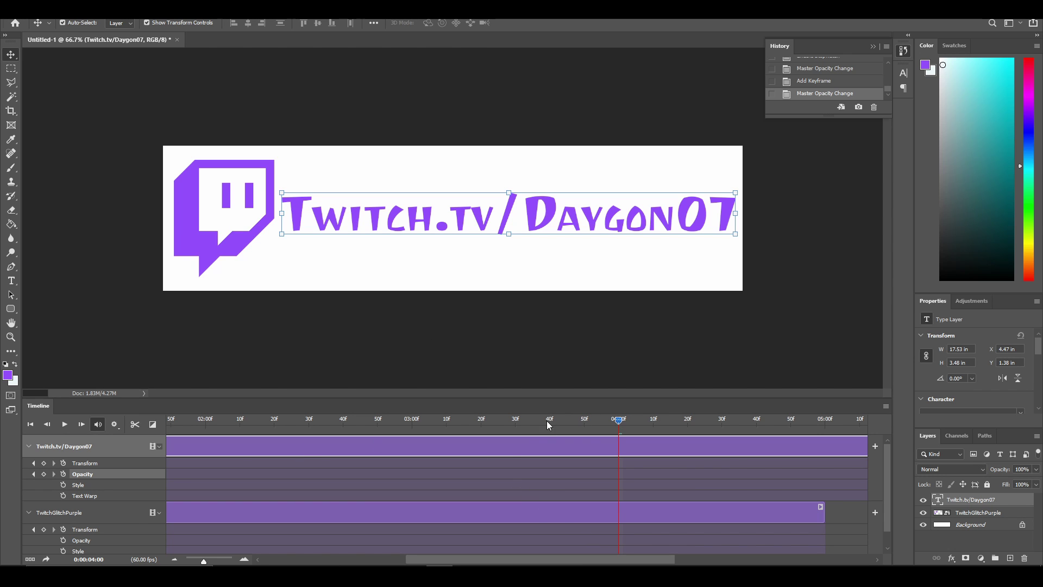
left_click(45, 474)
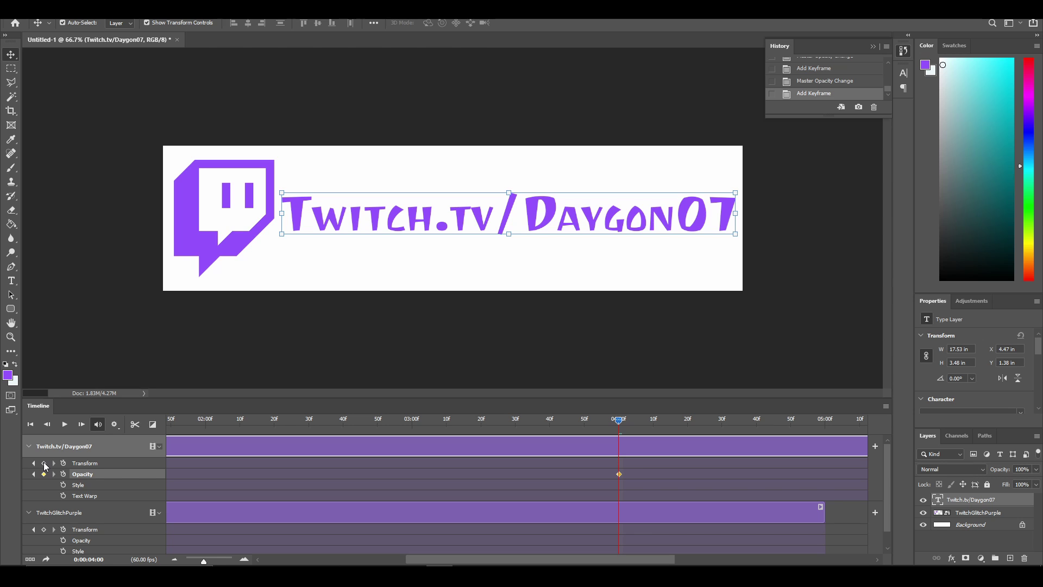
left_click(44, 463)
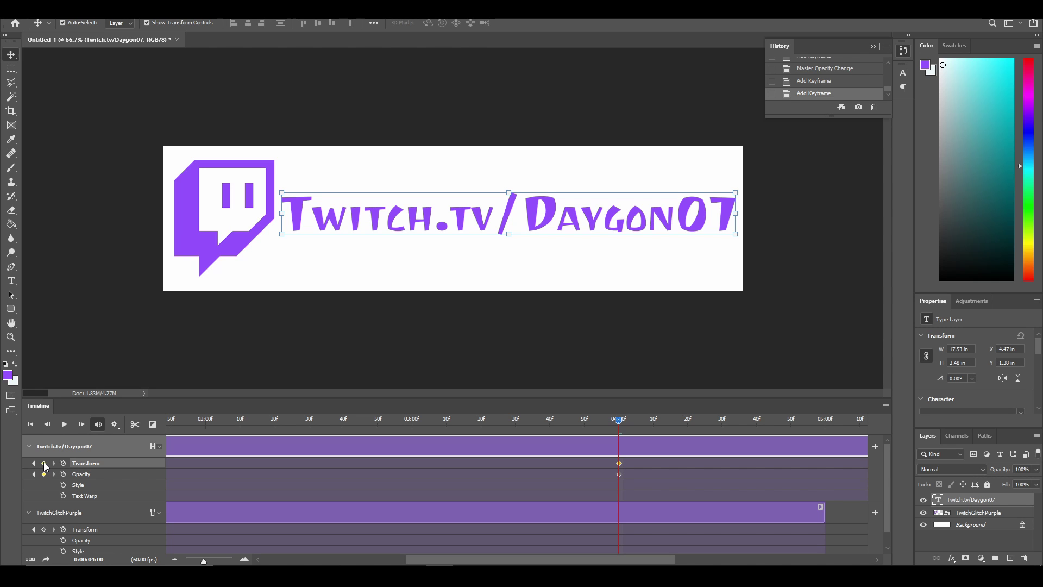
left_click(44, 529)
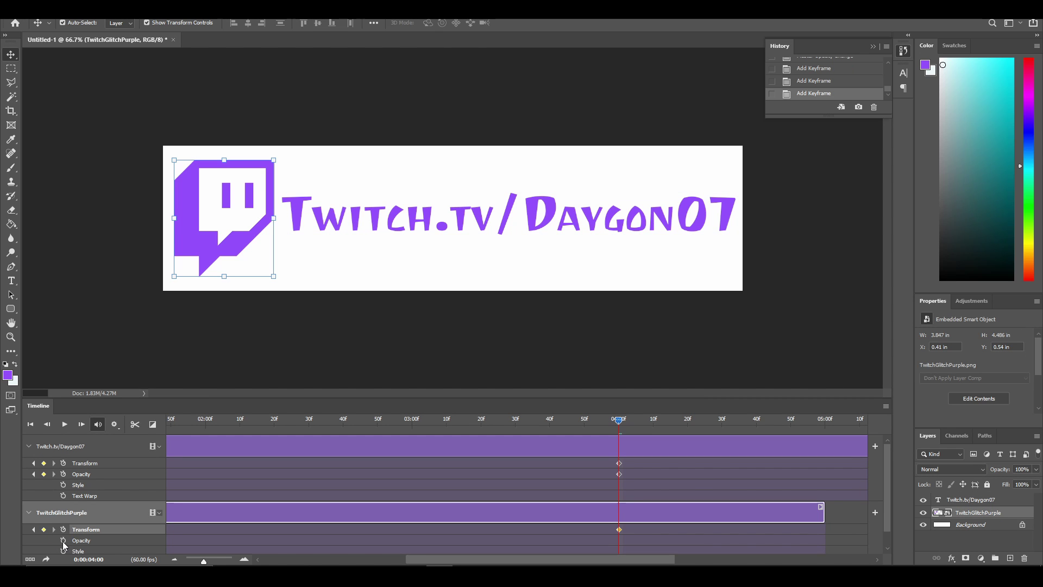
left_click(63, 541)
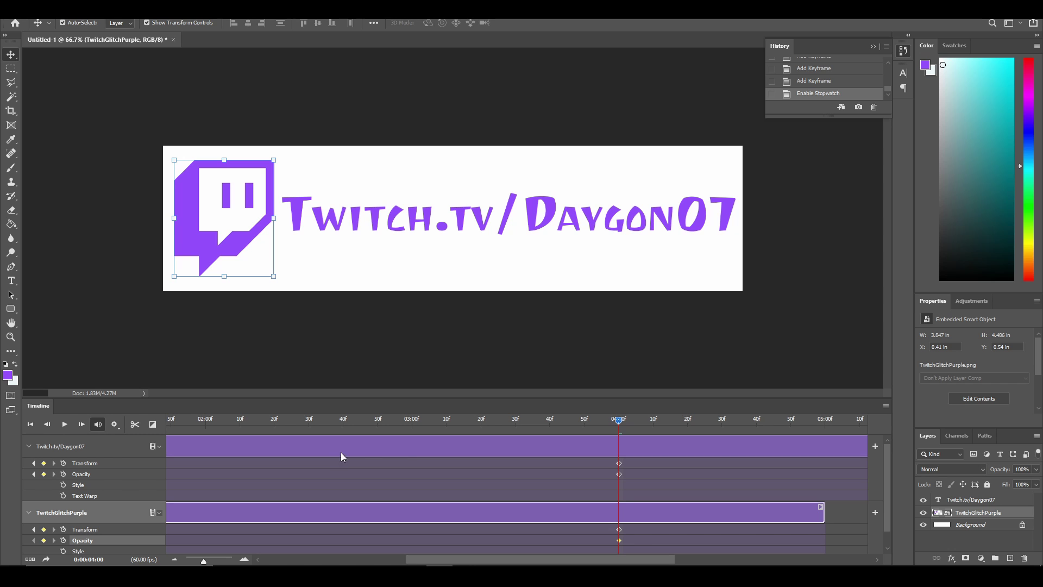
Add Transform and Opacity keyframes for both the text and TwitchGlitchPurple layers at 0:00:04:30.
left_click_drag(620, 421, 724, 422)
left_click(44, 463)
left_click(44, 474)
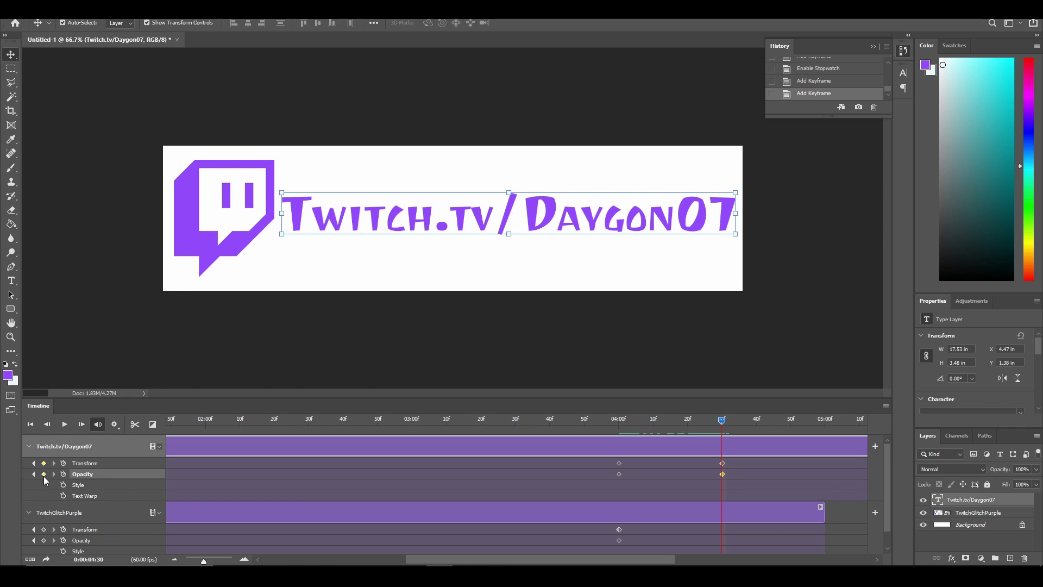
left_click(44, 529)
left_click(44, 540)
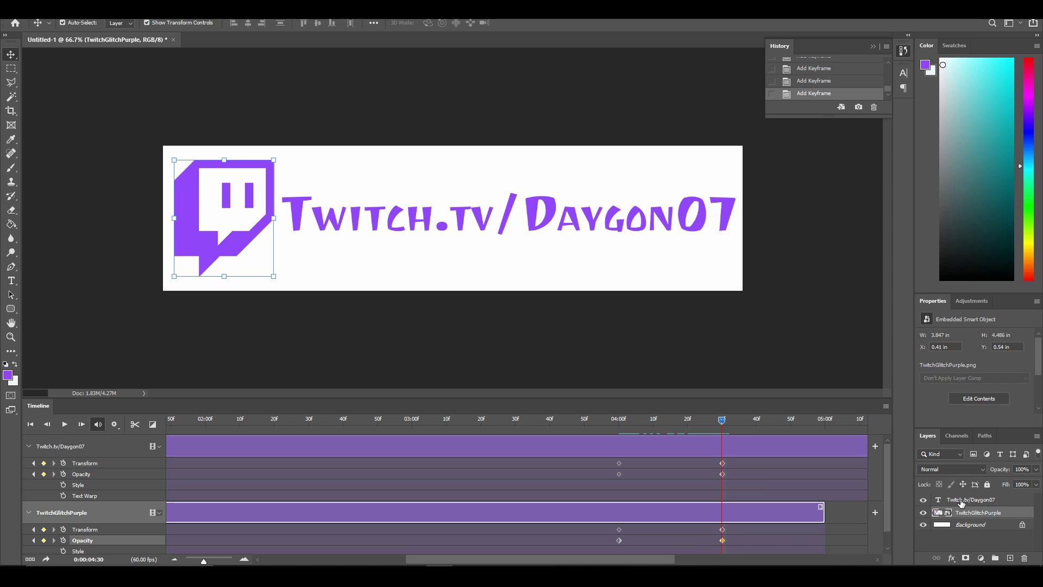
Select the text and logo layers together and nudge them straight down until they are completely below the canvas at 0:00:04:30.
left_click(962, 501)
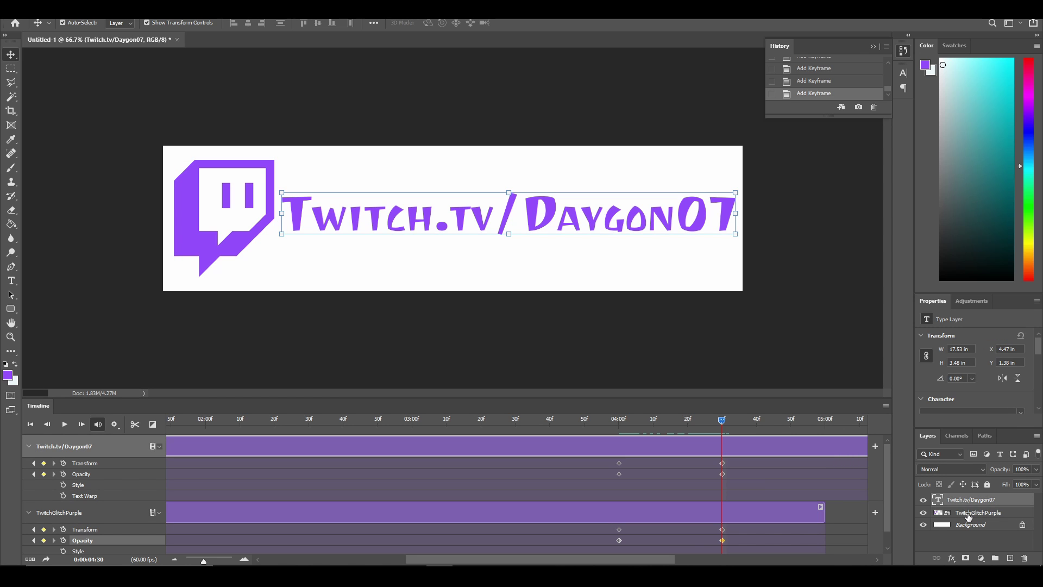
left_click(969, 513, "shift")
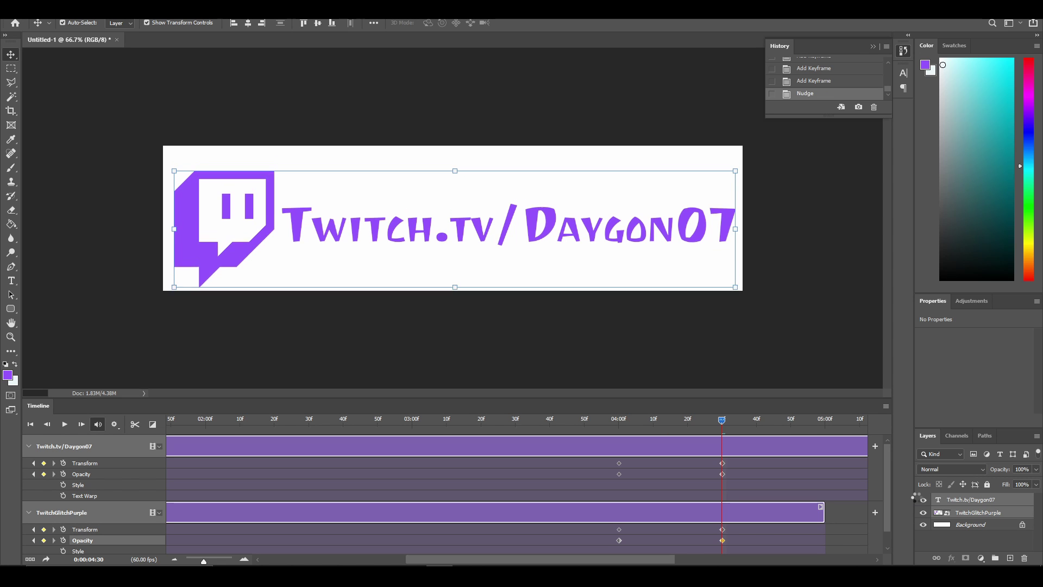
key("shift+Down")
key("shift+Down")
key("shift+Down")
key("shift+Down")
key("shift+Down")
key("shift+Down")
key("shift+Down")
key("shift+Down")
key("shift+Down")
key("shift+Down")
key("shift+Down")
key("shift+Down")
key("shift+Down")
key("shift+Down")
key("shift+Down")
key("shift+Down")
key("shift+Down")
key("shift+Down")
key("shift+Down")
key("shift+Down")
key("shift+Down")
key("shift+Down")
key("shift+Down")
key("shift+Down")
key("shift+Down")
key("shift+Down")
key("shift+Down")
key("shift+Down")
key("shift+Down")
key("shift+Down")
key("shift+Down")
key("shift+Down")
key("shift+Down")
key("shift+Down")
key("shift+Down")
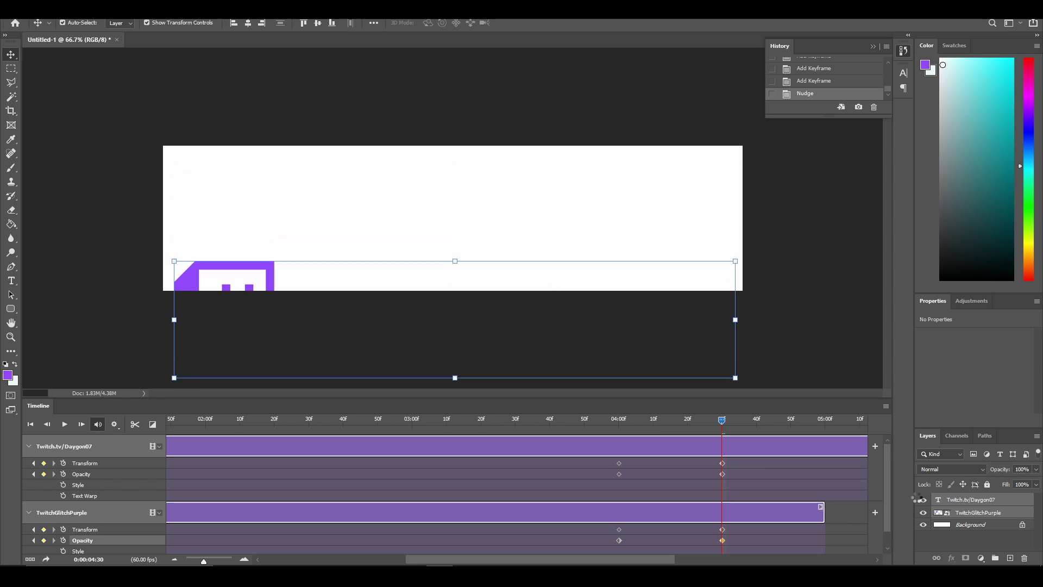
key("shift+Down")
key("shift+Down")
key("shift+Down")
key("shift+Down")
key("shift+Down")
key("shift+Down")
key("shift+Down")
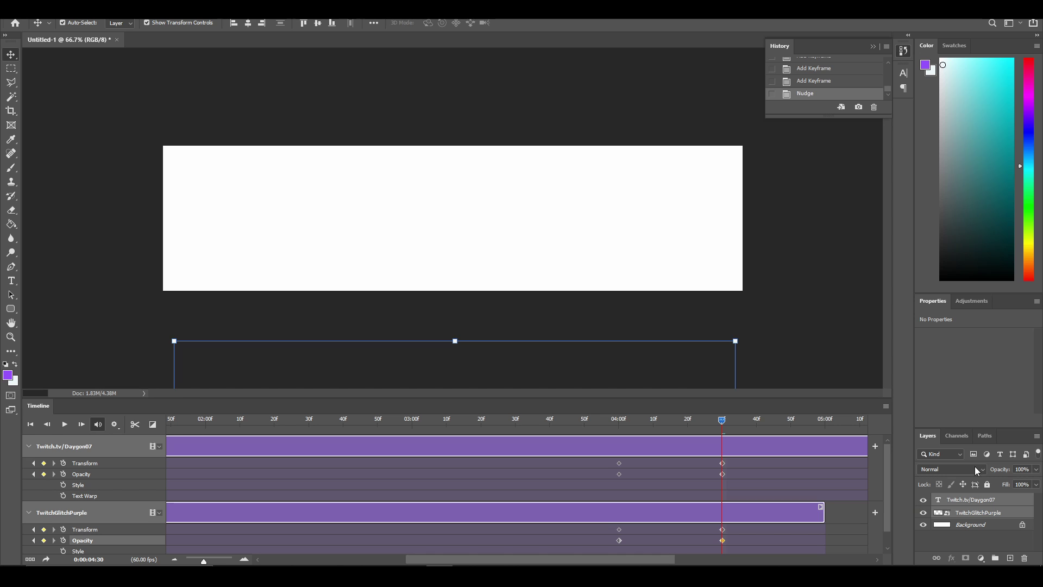
Set the opacity of both selected layers to 0% at 0:00:04:30 and play the ending of the animation.
left_click(1036, 471)
left_click_drag(1035, 481, 970, 490)
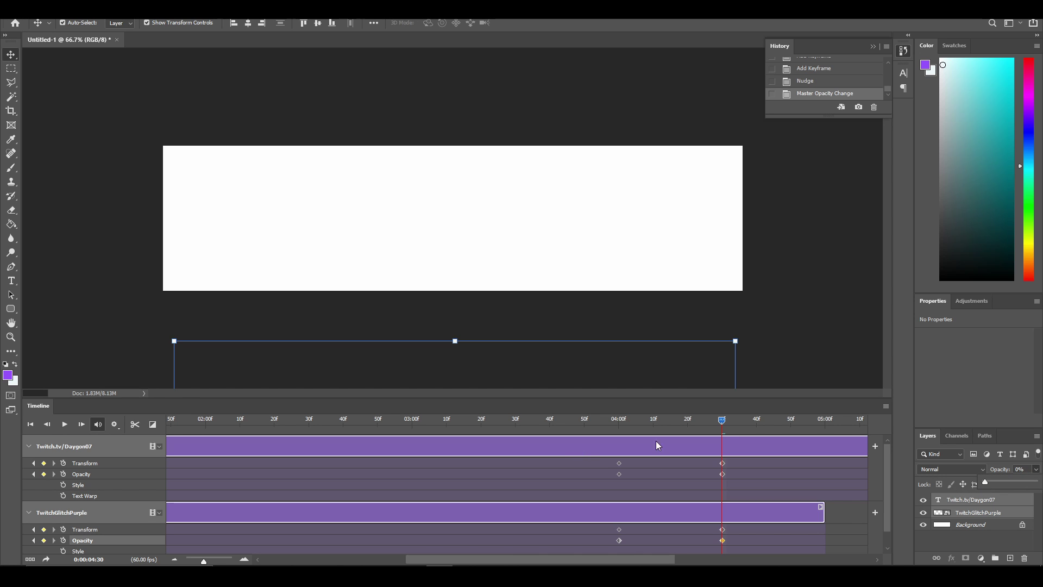
left_click(64, 425)
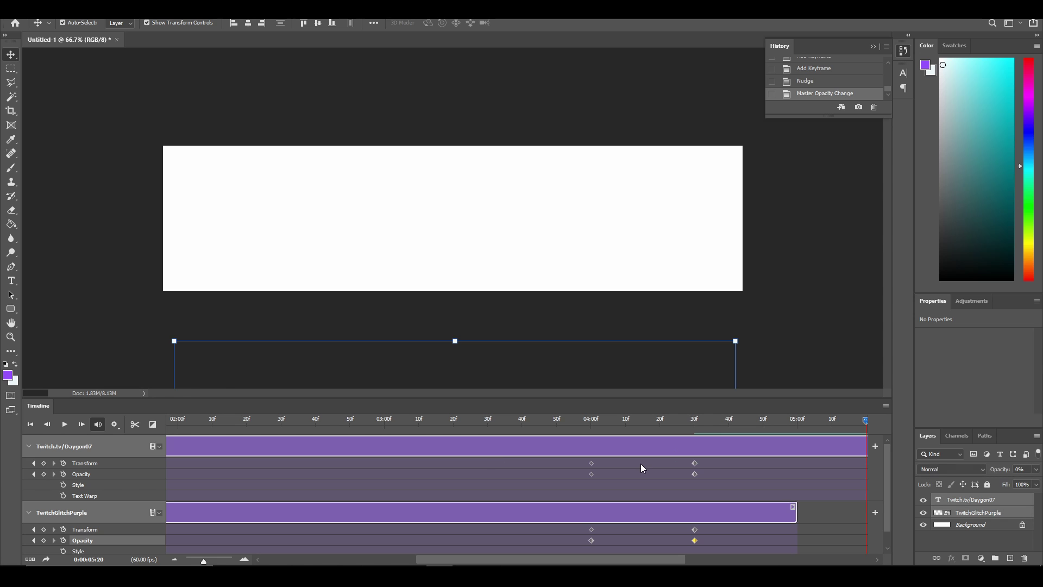
Trim the ends of the logo and text clips to their last keyframes at 0:00:04:30 and play the animation.
left_click_drag(626, 559, 727, 559)
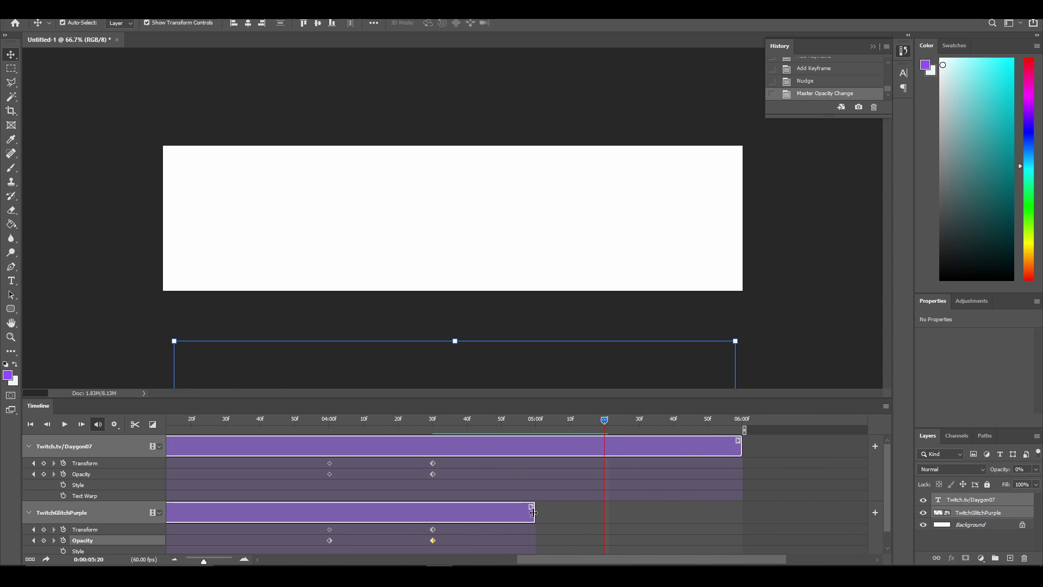
left_click_drag(534, 512, 431, 510)
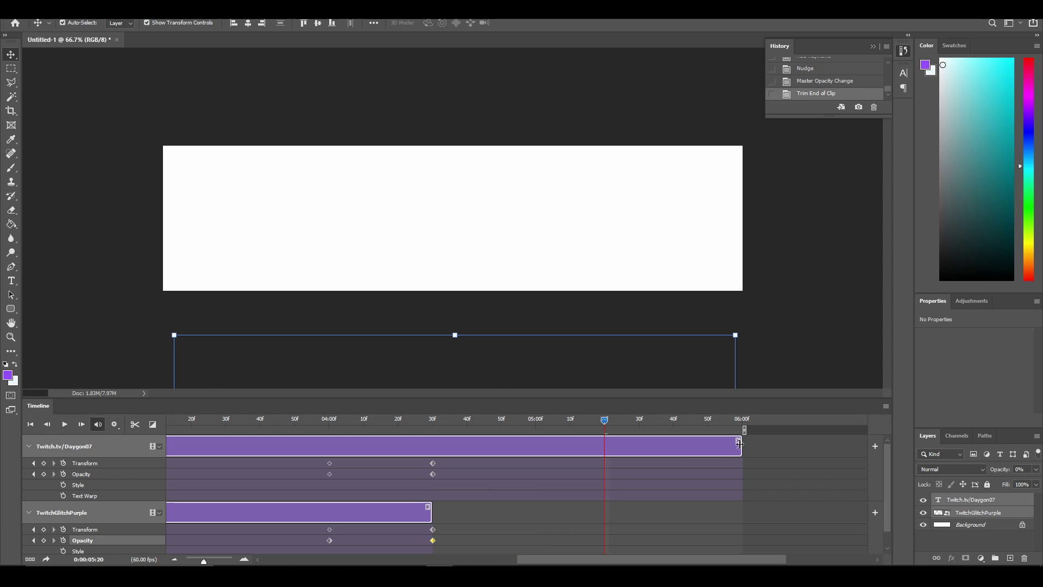
left_click_drag(739, 446, 430, 461)
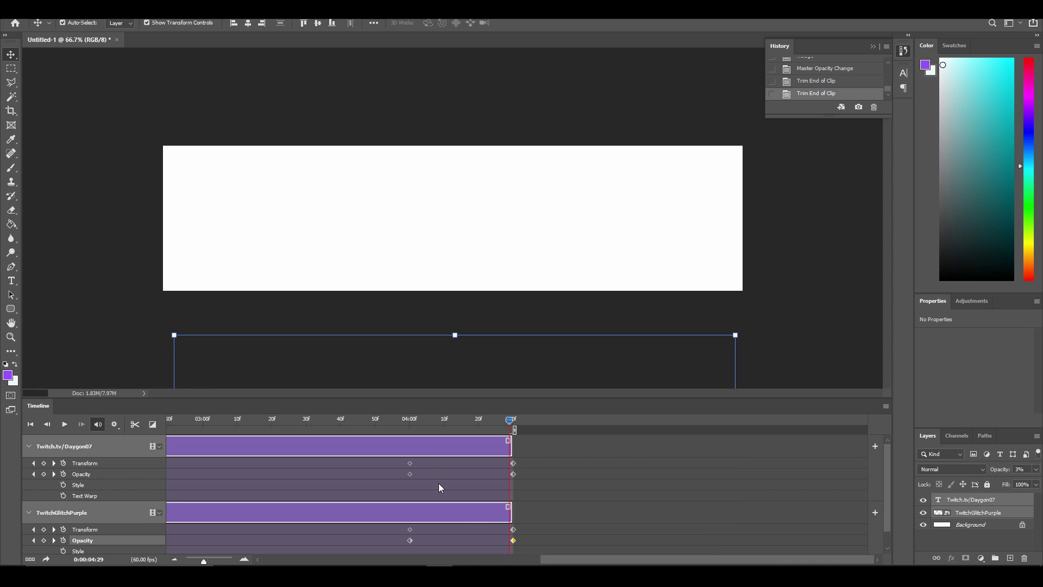
left_click(65, 424)
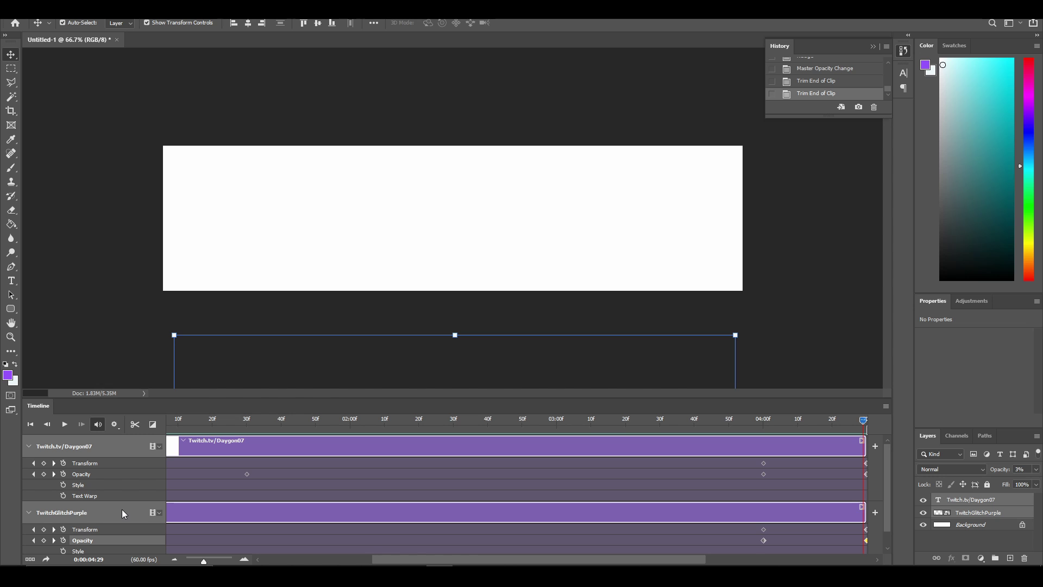
left_click_drag(864, 421, 864, 443)
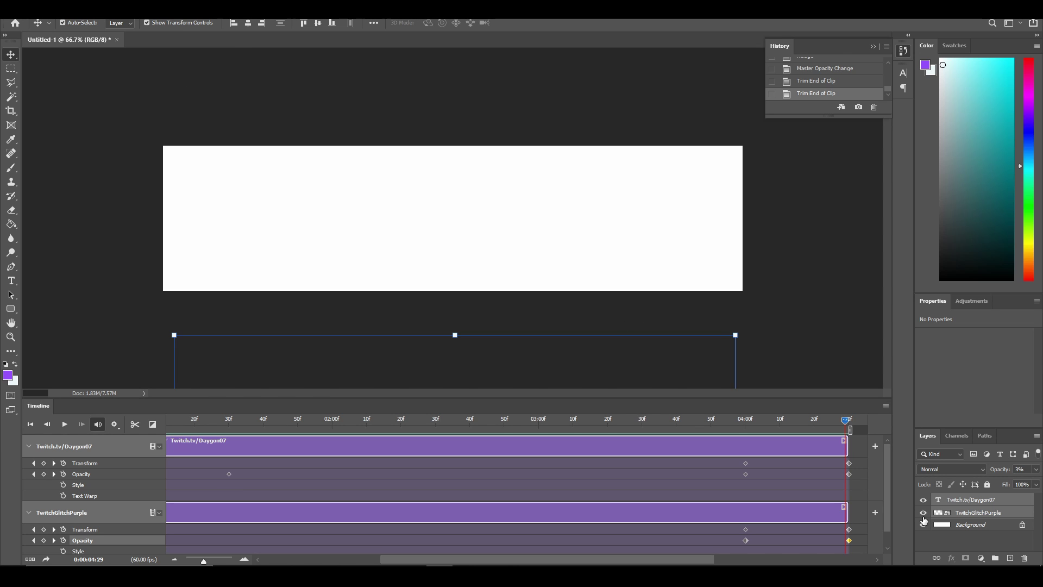
Hide the Background layer for transparency and open the Render Video export settings.
left_click(924, 525)
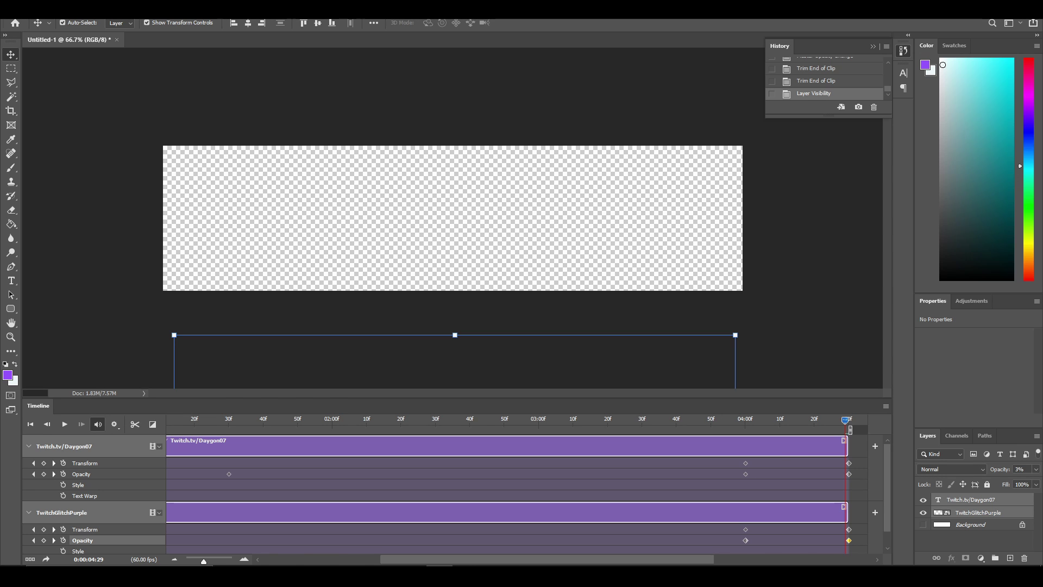
left_click(25, 16)
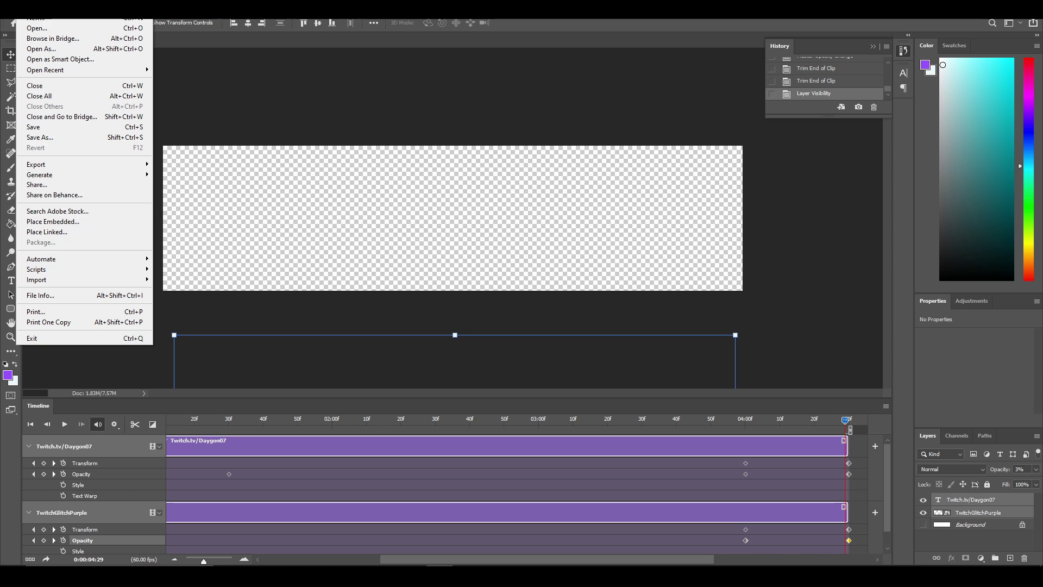
mouse_move(117, 168)
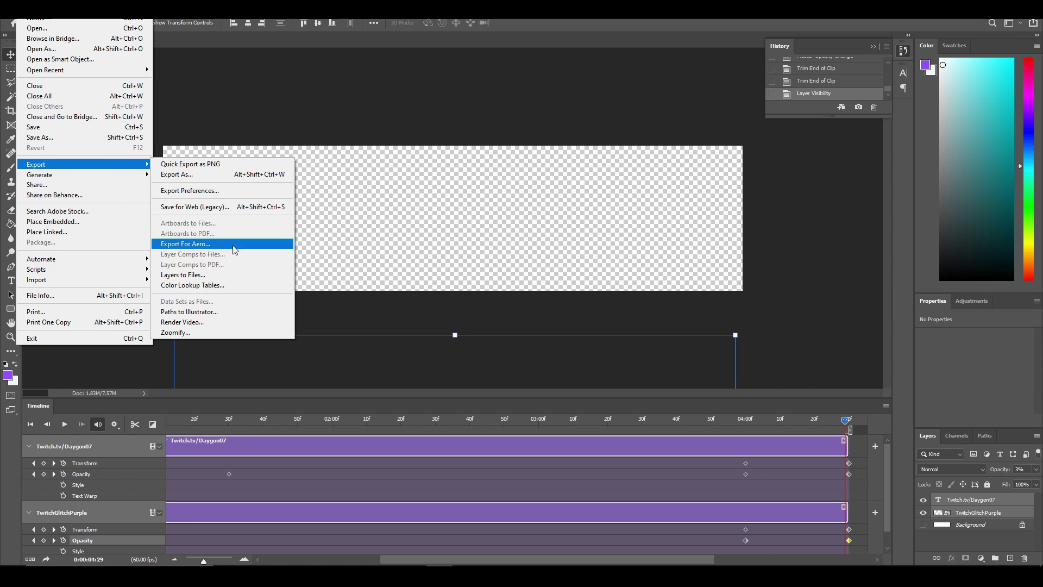
left_click(213, 322)
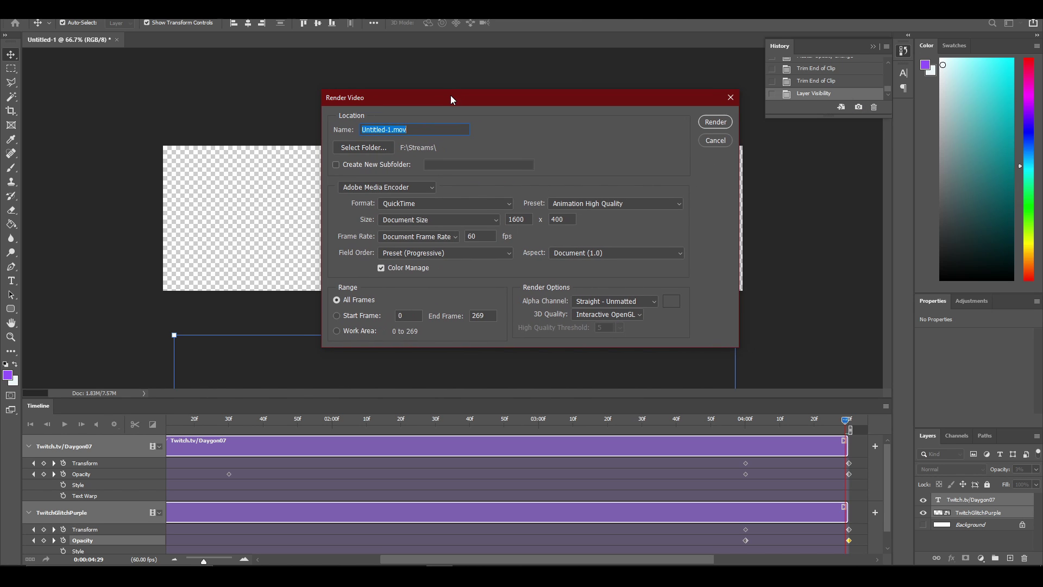
Name the rendered video sample-twitch-promo.mov.
left_click_drag(447, 96, 388, 93)
left_click(333, 126)
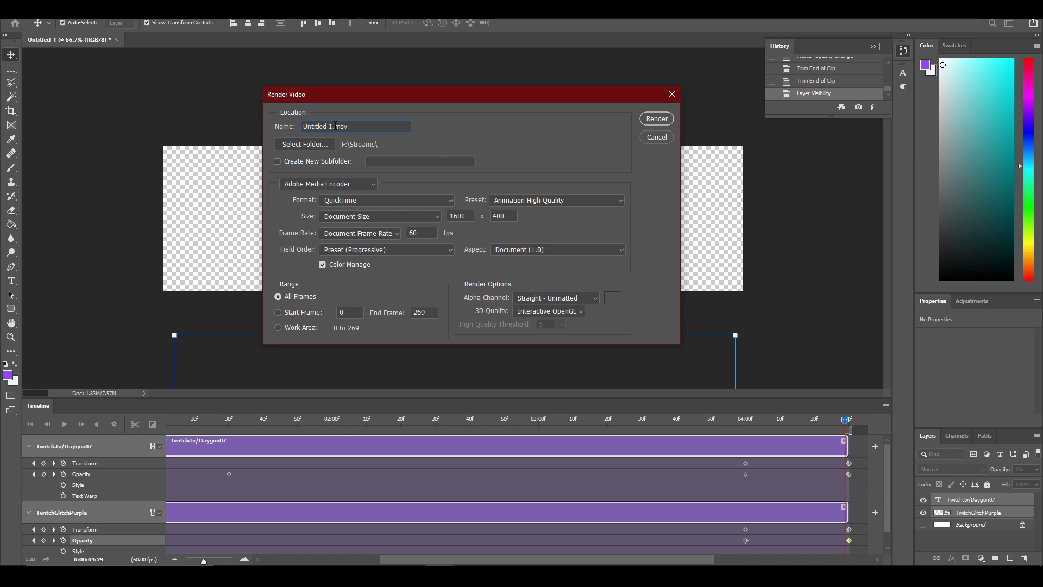
double_click(331, 126)
left_click_drag(332, 126, 275, 126)
type("sample-twitch-promo")
Render the video as QuickTime with Animation High Quality, Document Size, Straight - Unmatted alpha channel and Interactive OpenGL quality.
left_click(368, 199)
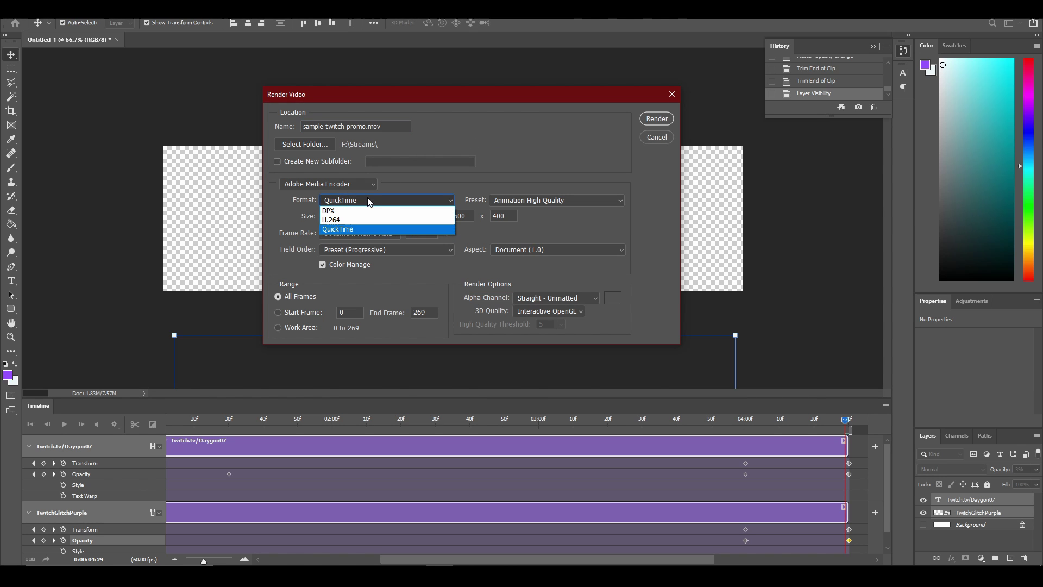
left_click(369, 230)
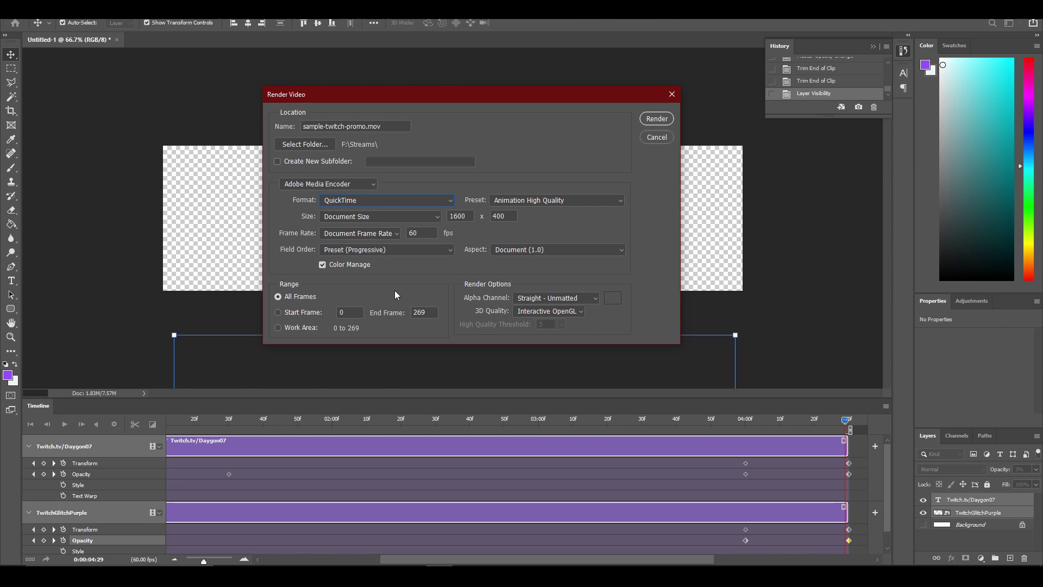
left_click(571, 303)
left_click(569, 300)
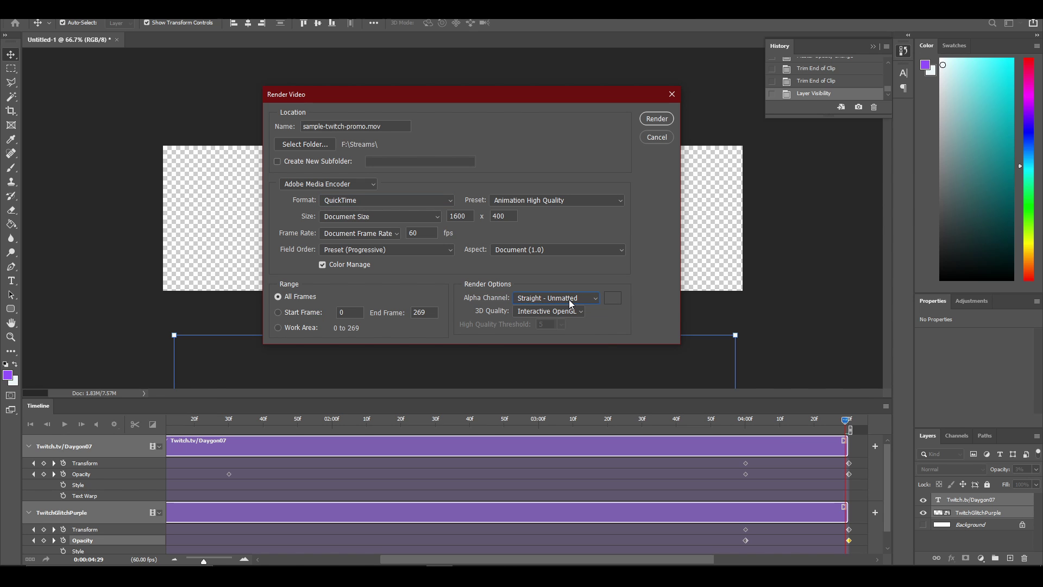
left_click(565, 315)
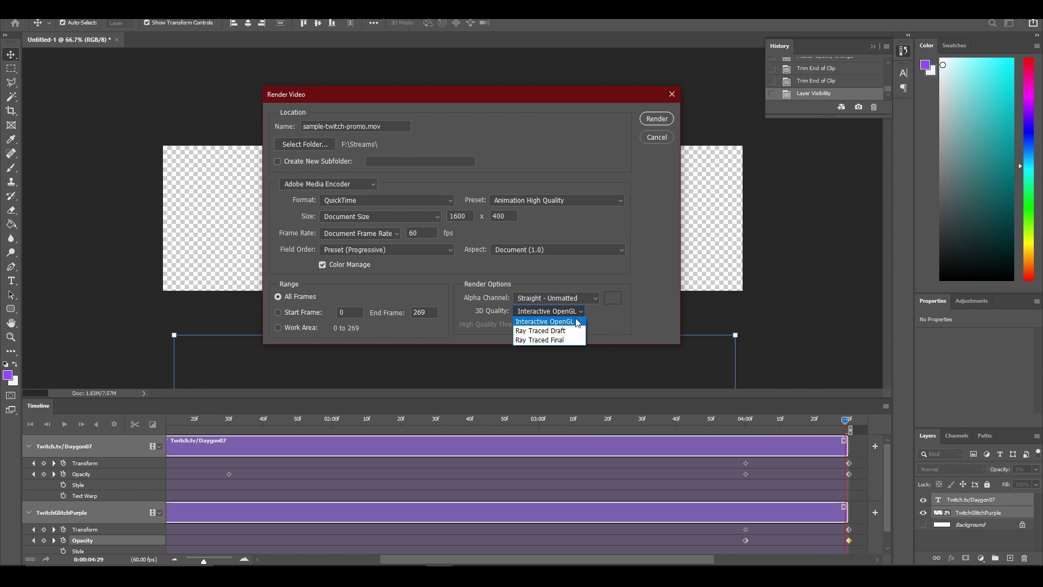
left_click(573, 320)
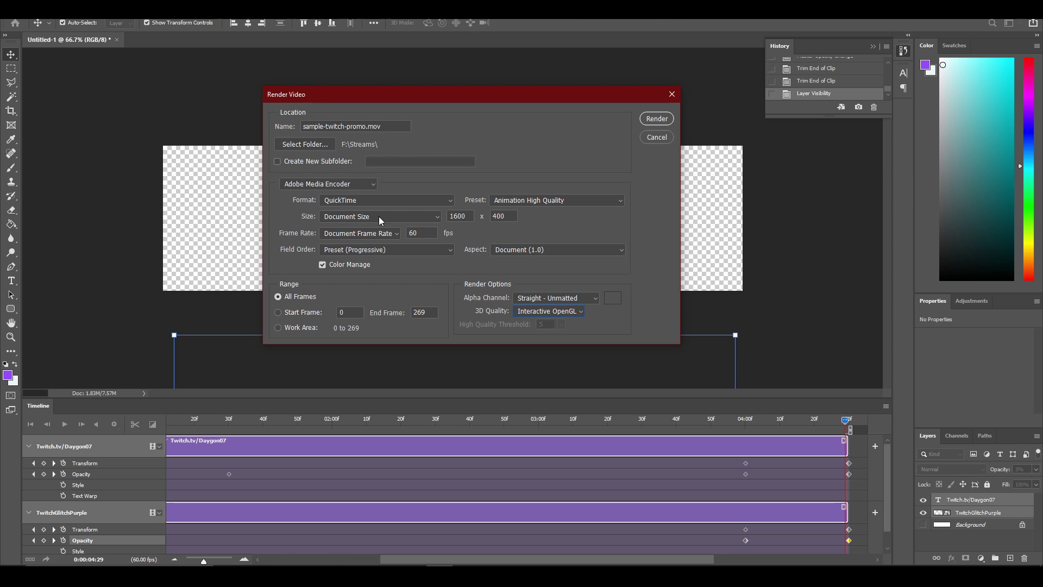
left_click(423, 215)
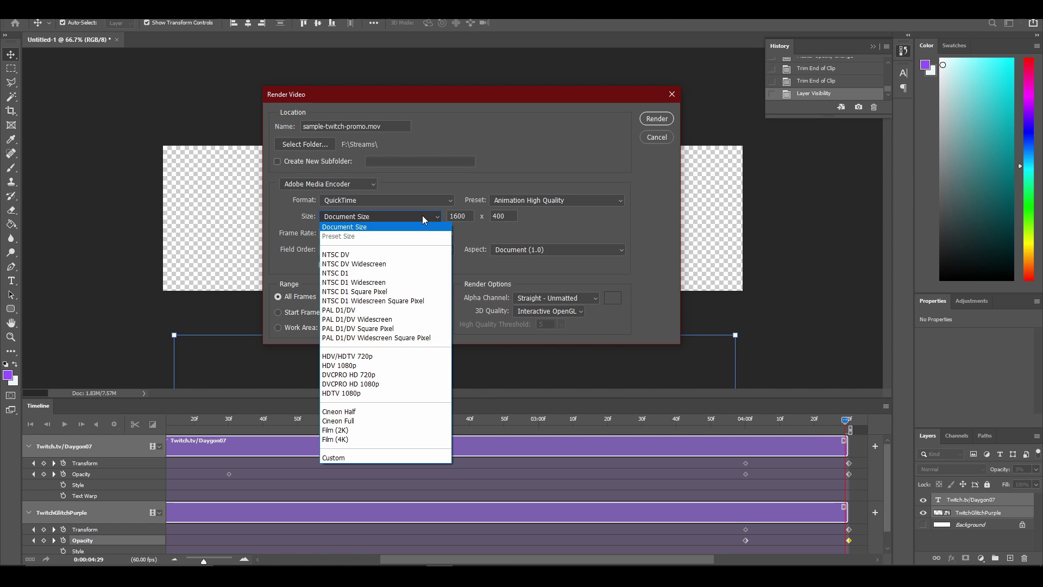
left_click(422, 215)
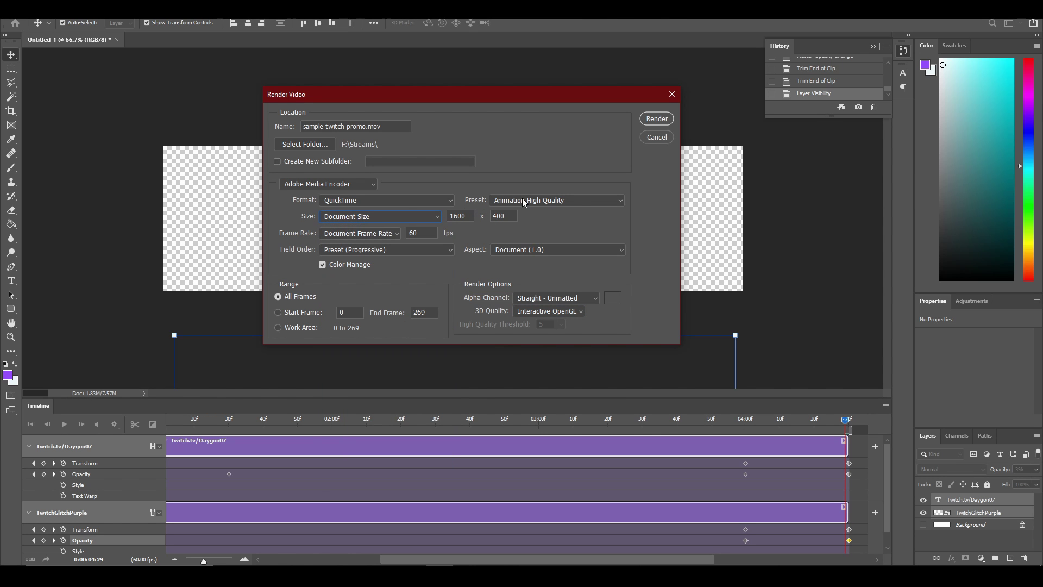
left_click(574, 201)
left_click(575, 201)
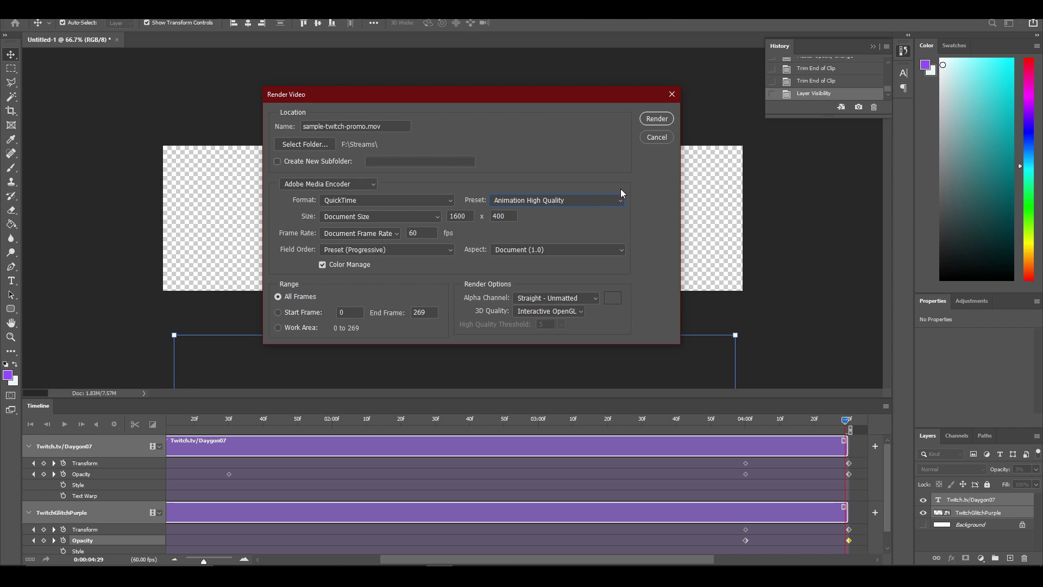
left_click(652, 119)
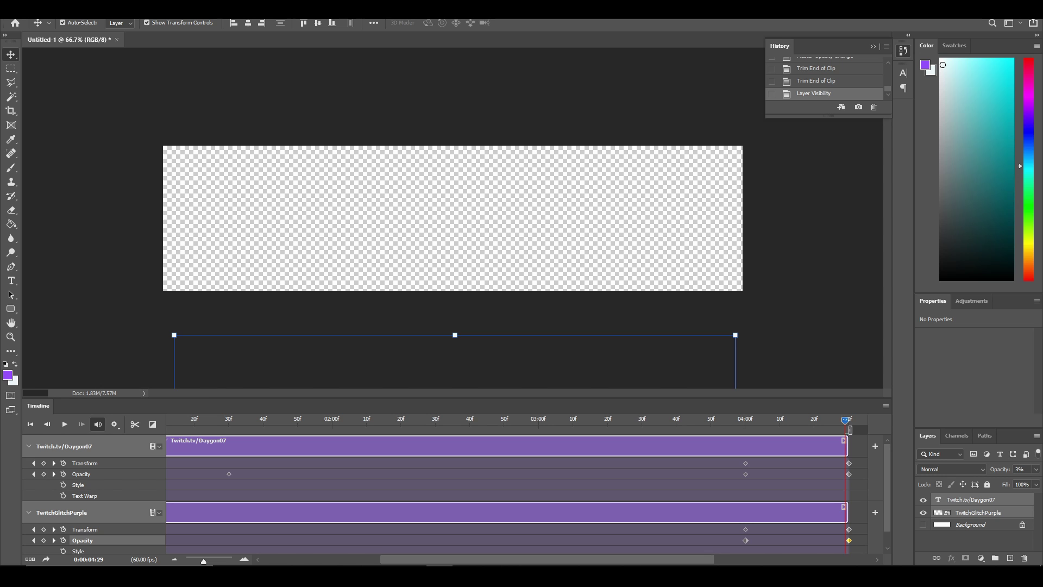
Switch to File Explorer, open the Streams folder and play sample-twitch-promo.mov.
key("alt+Tab")
left_click_drag(870, 57, 632, 44)
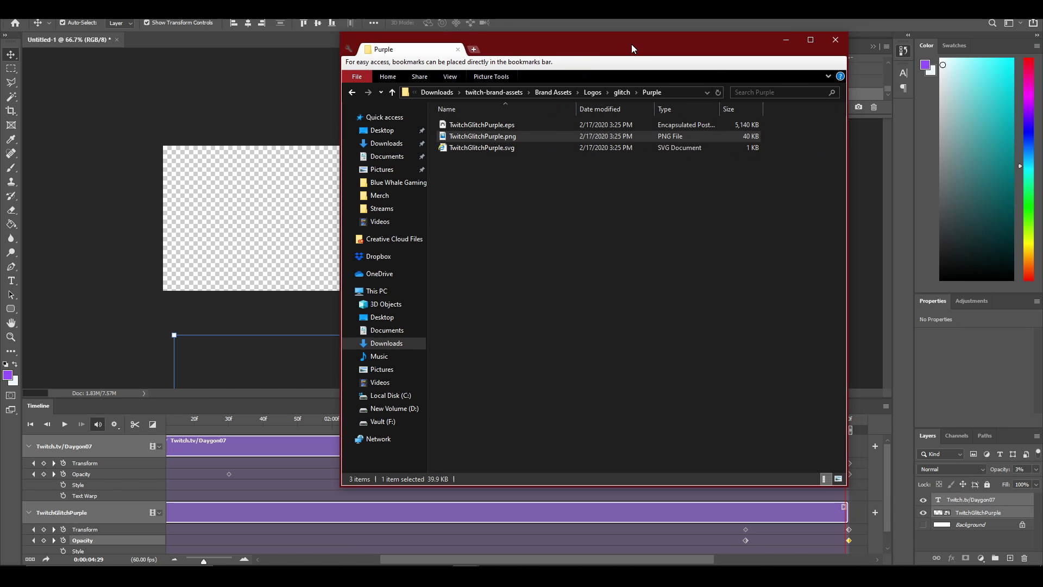
left_click(394, 211)
scroll(540, 193, "down", 5)
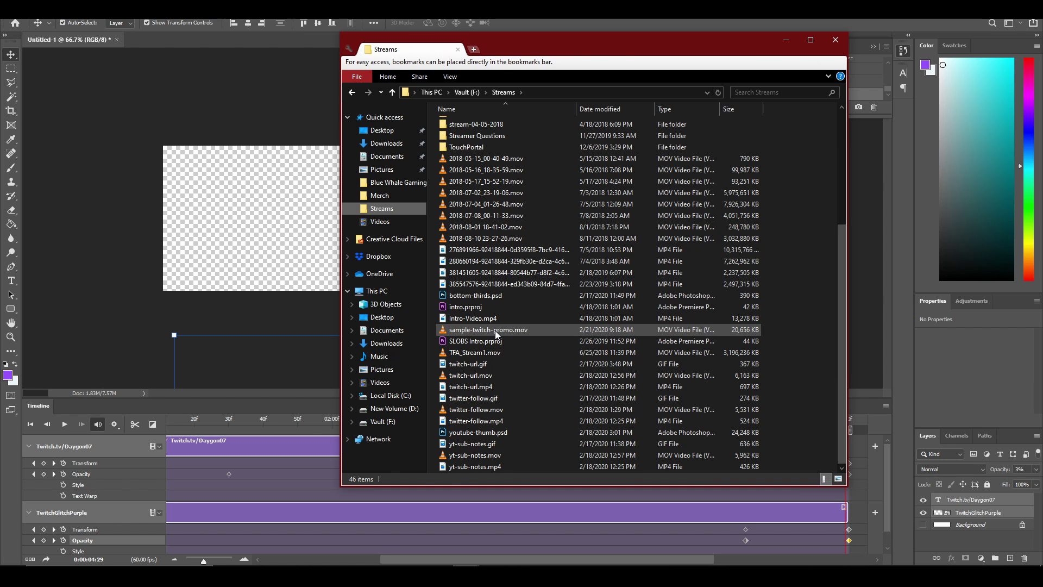
double_click(496, 331)
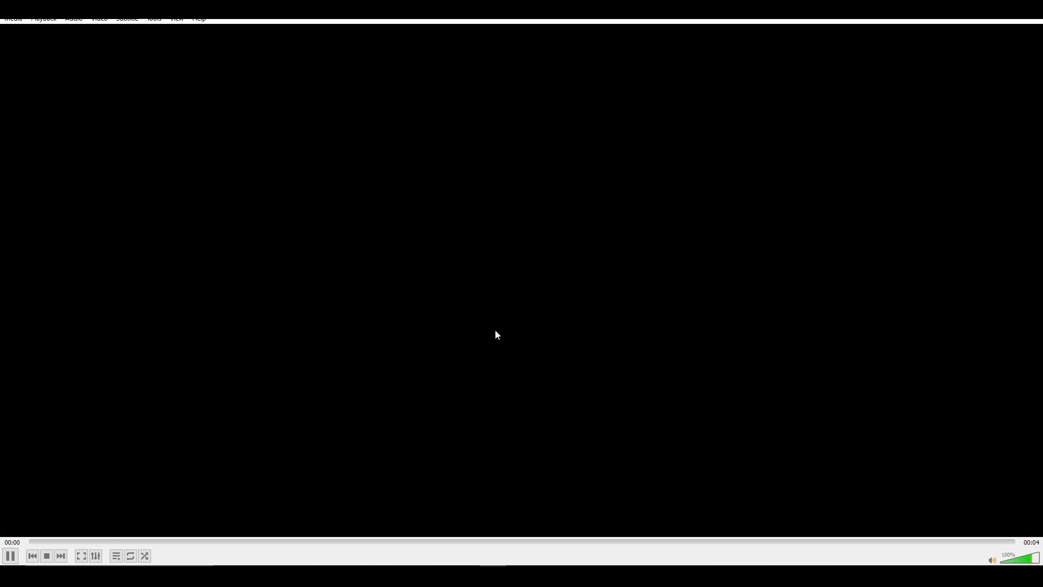